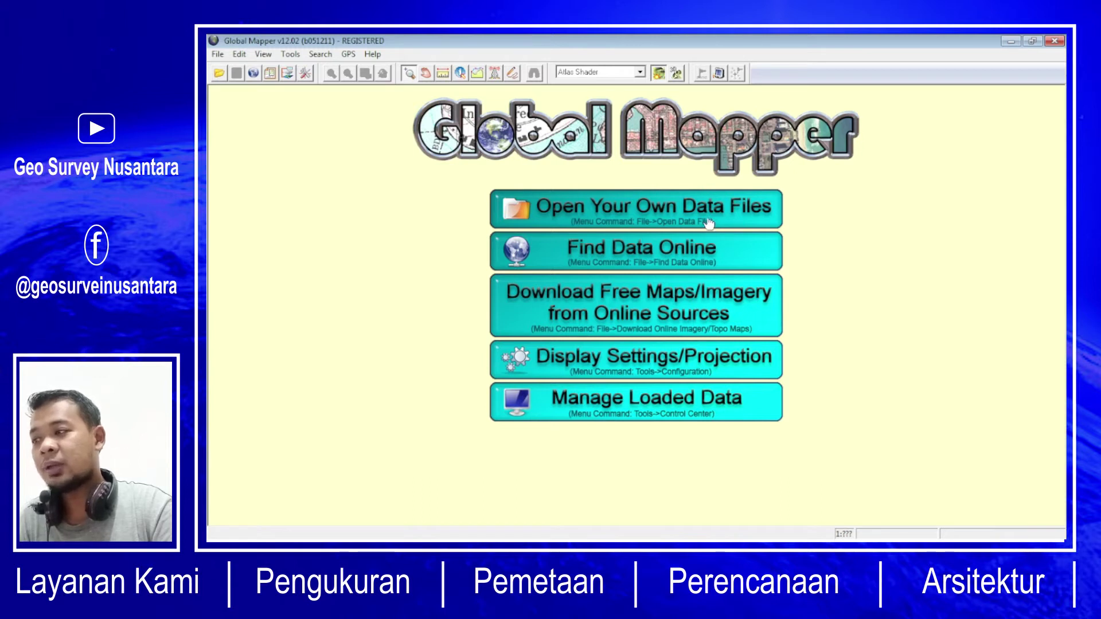
Load the image Data Raster Geografis from the ~Rektifikasi folder on drive D and choose to rectify it manually
click(644, 215)
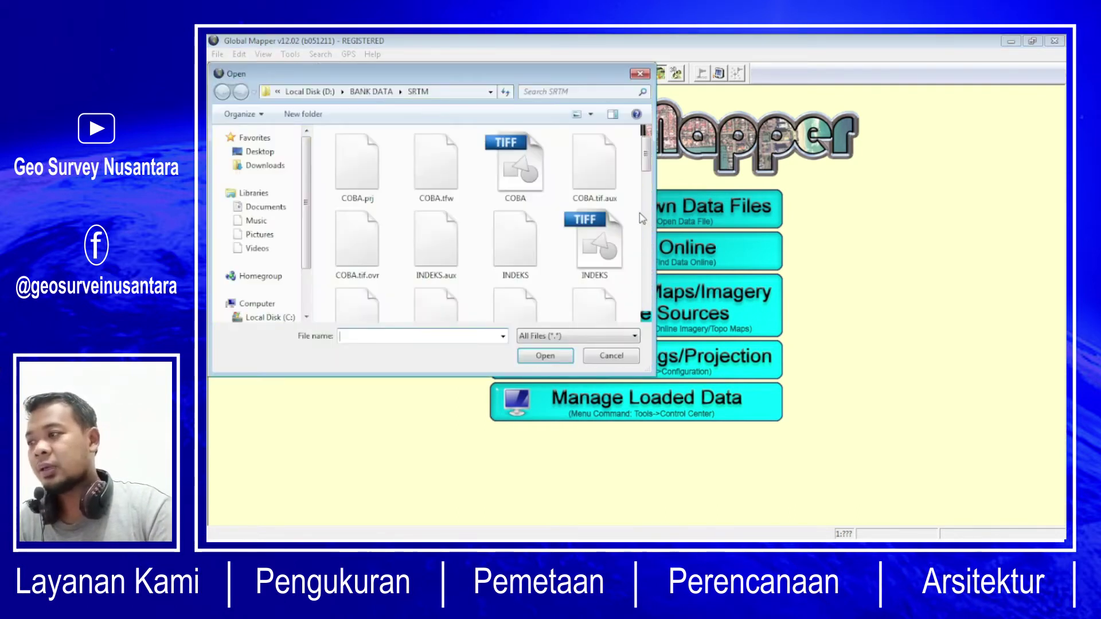
click(319, 92)
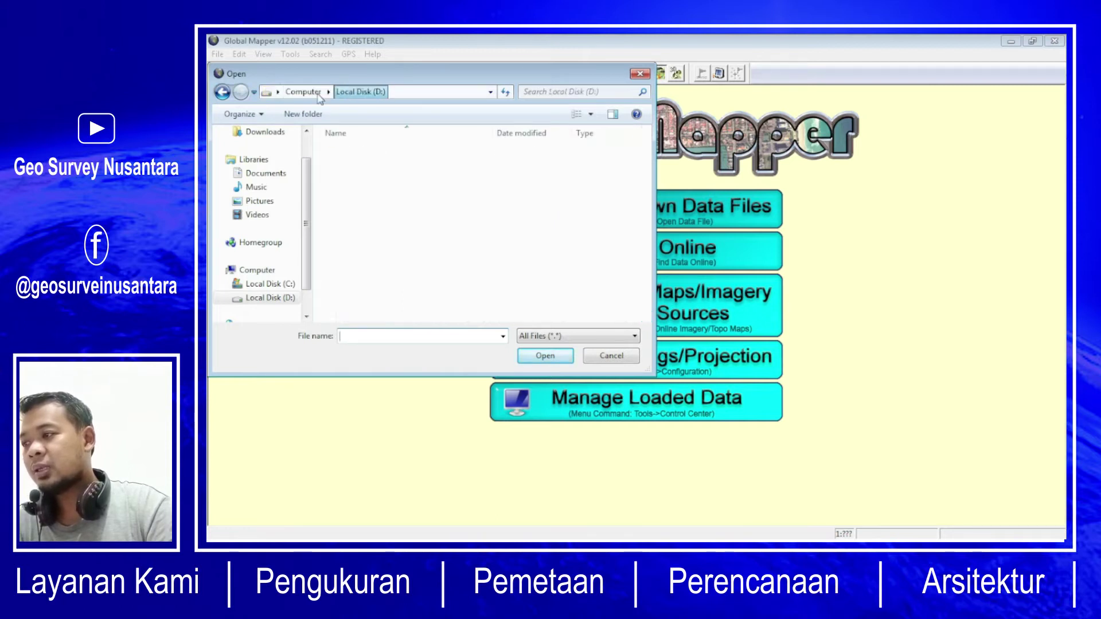
double_click(376, 194)
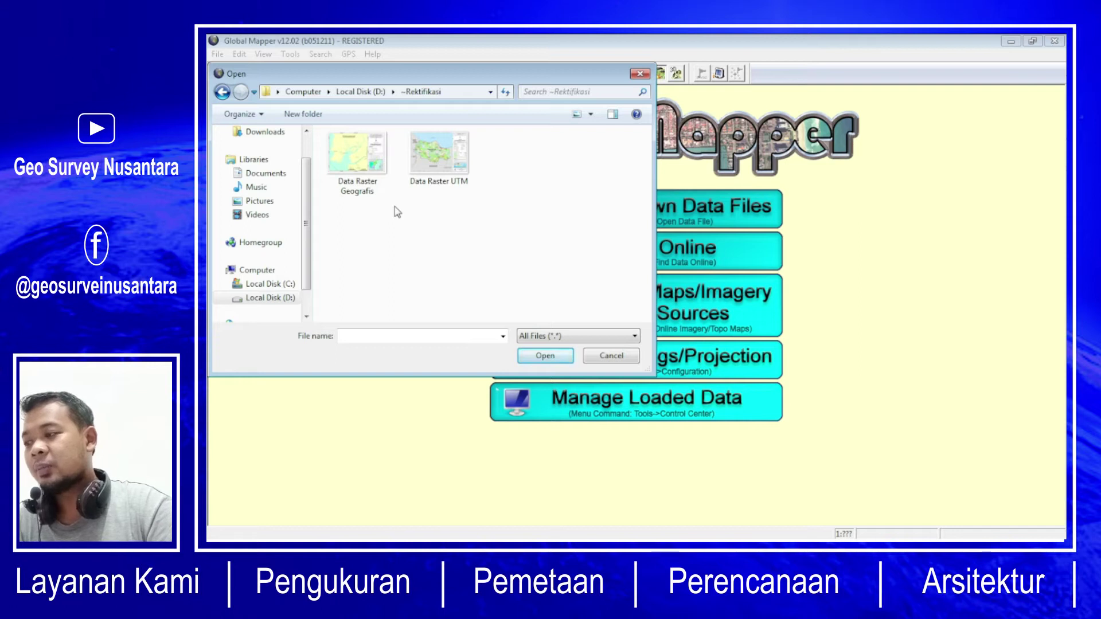
click(365, 191)
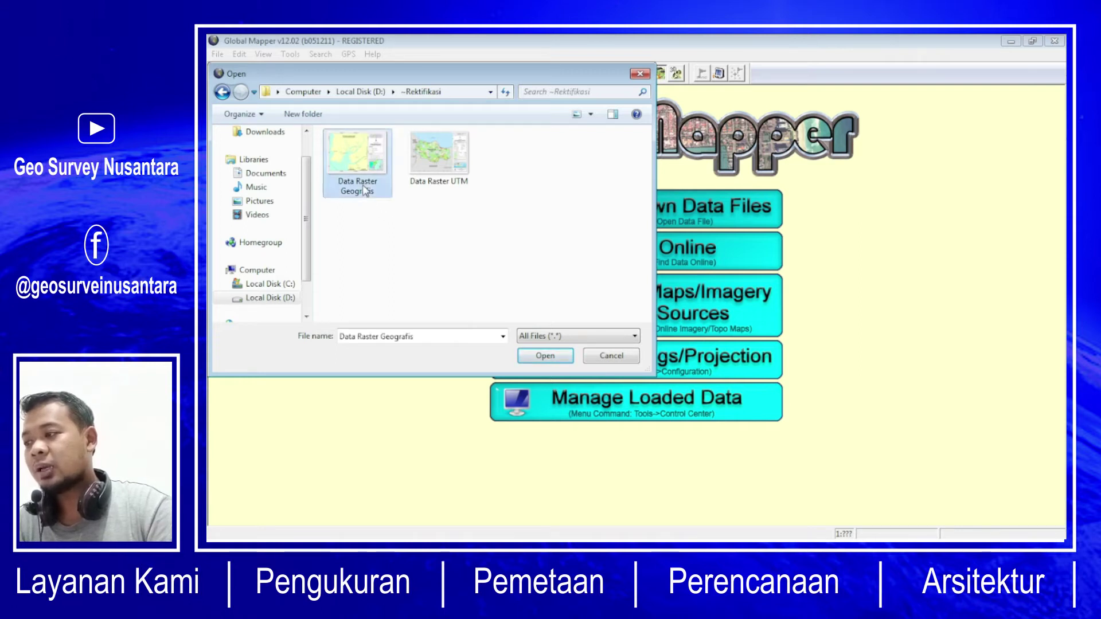
click(554, 358)
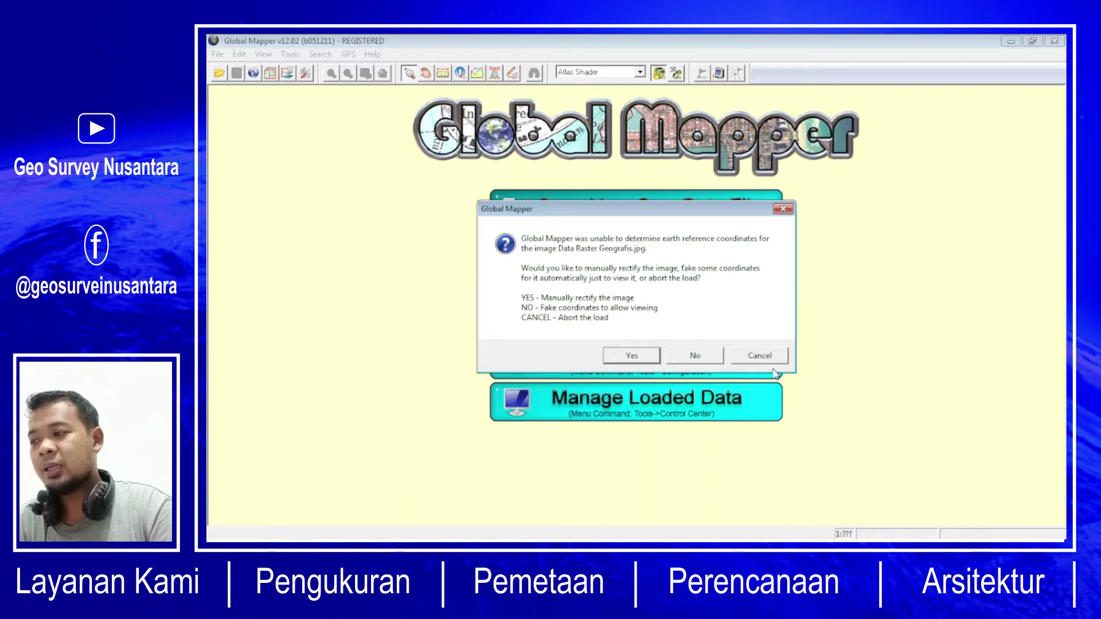
click(615, 360)
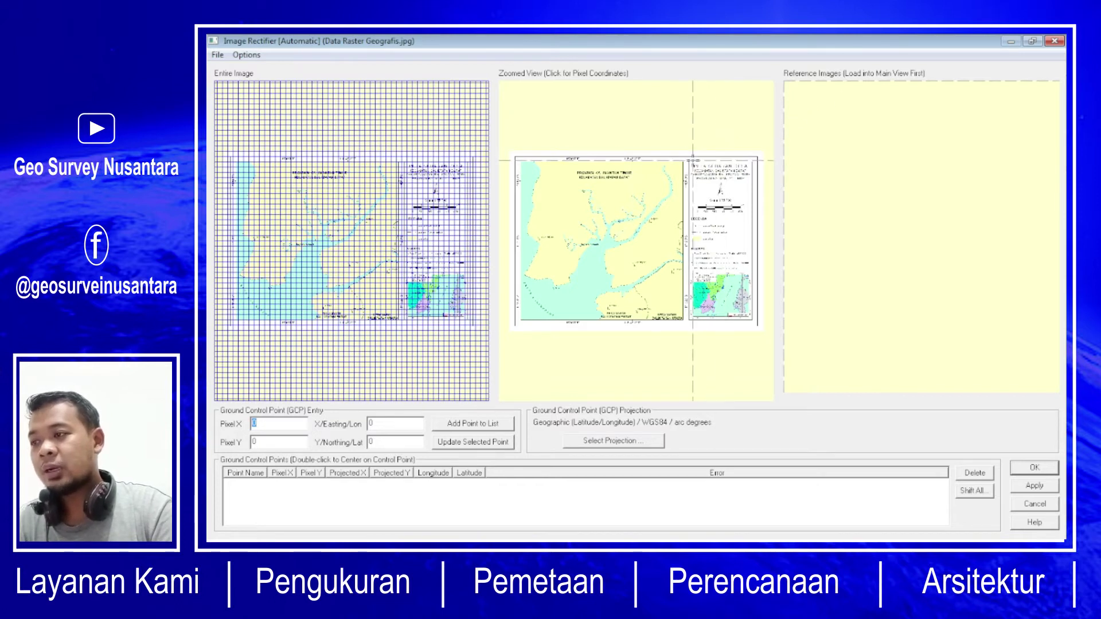
Accept Geographic (Latitude/Longitude) with WGS84 datum and arc degrees as the control point projection
drag(515, 140, 671, 254)
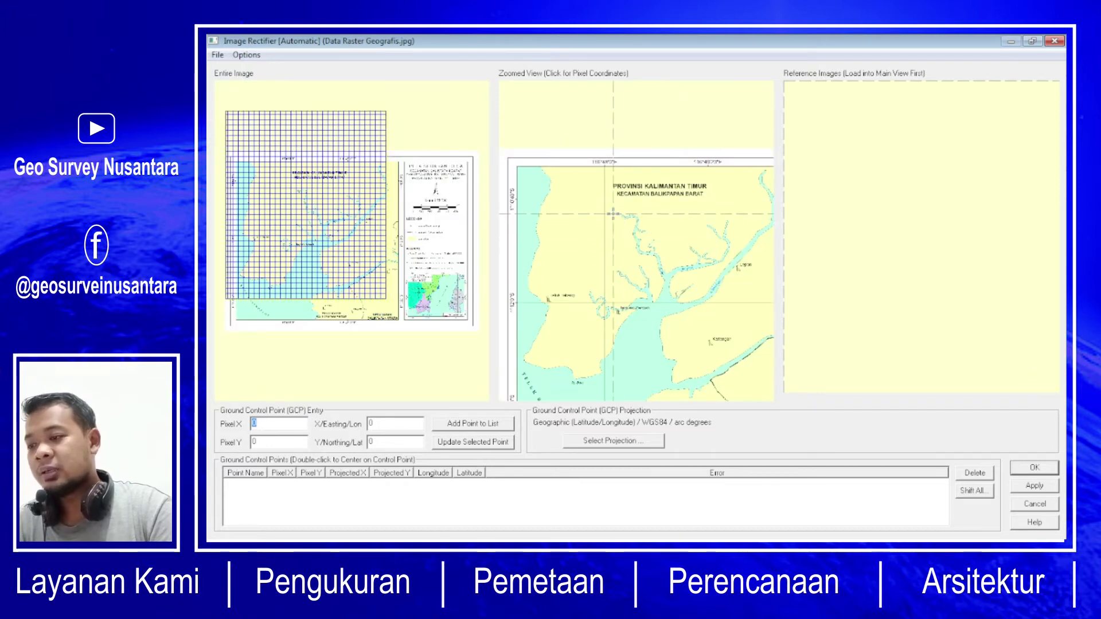
click(591, 444)
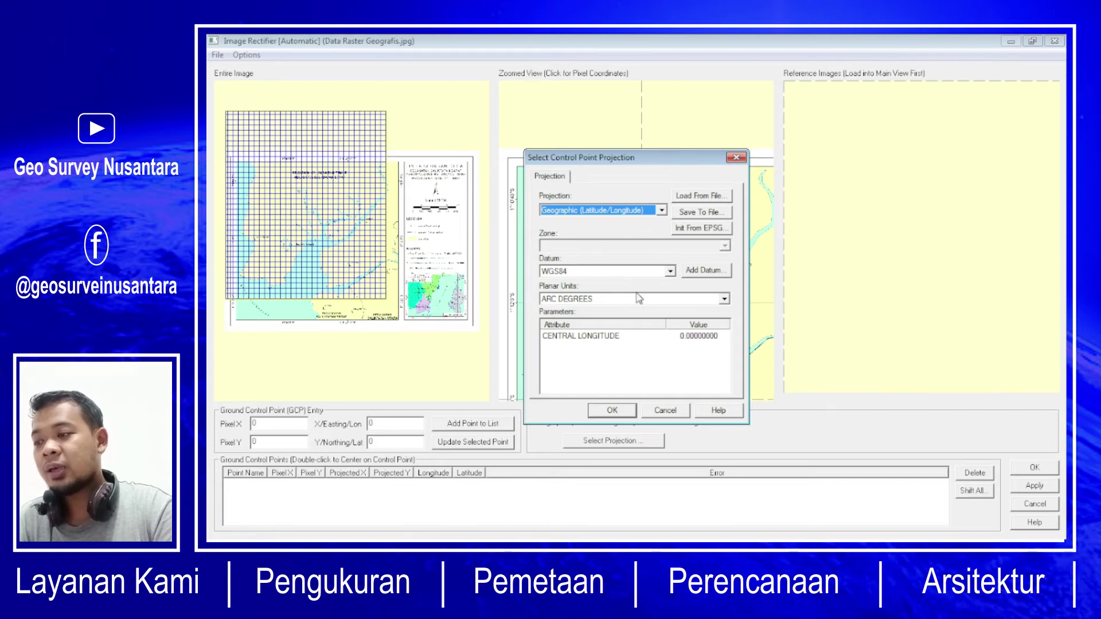
click(624, 412)
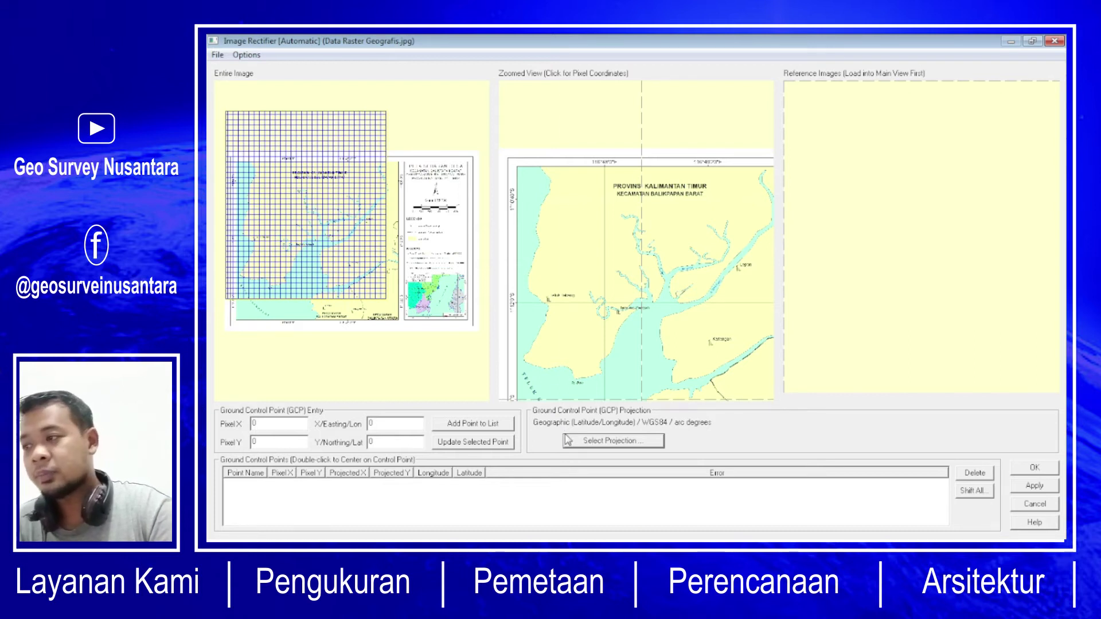
Mark the centre of the map's upper-left grid intersection and add it to the control point list as Point 1
drag(583, 187, 747, 313)
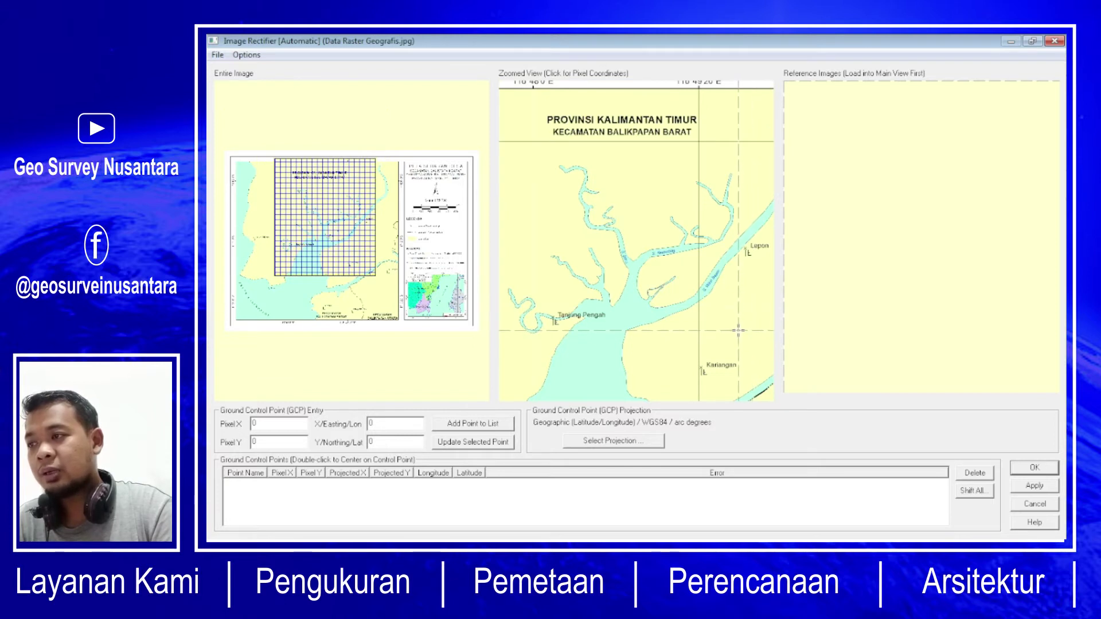
drag(515, 128, 546, 157)
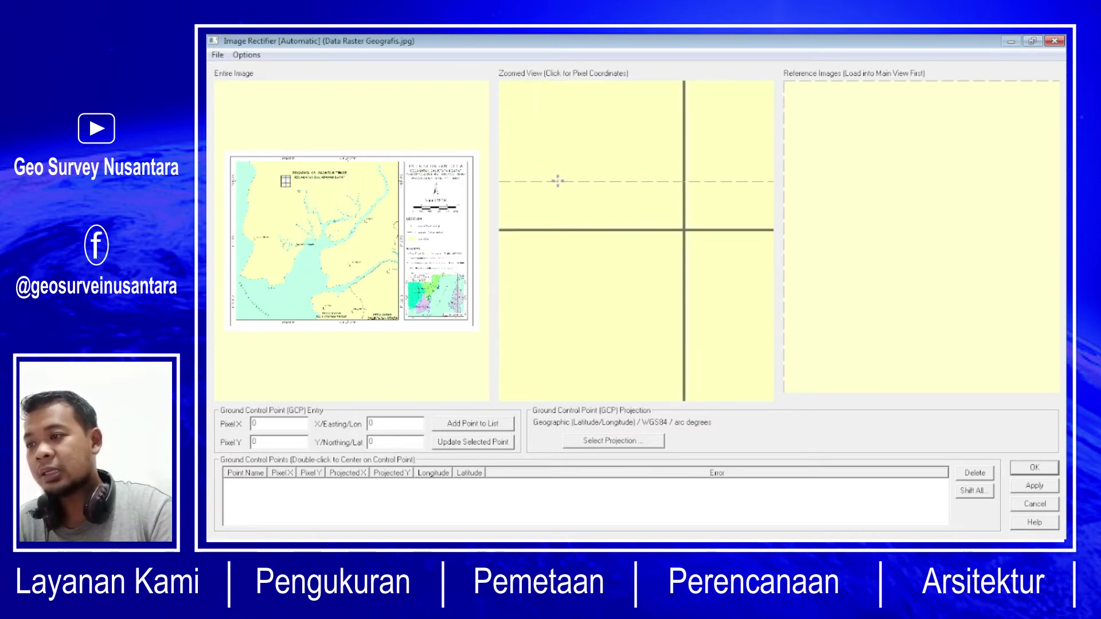
click(336, 175)
drag(740, 292, 719, 268)
drag(280, 172, 361, 265)
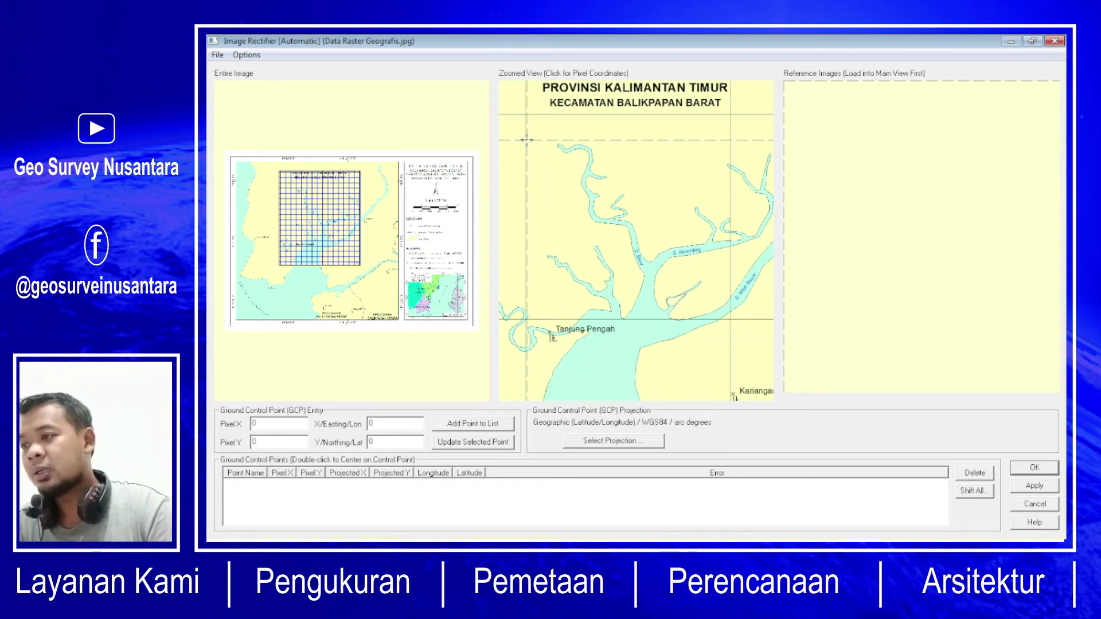
scroll(526, 115, up, 5)
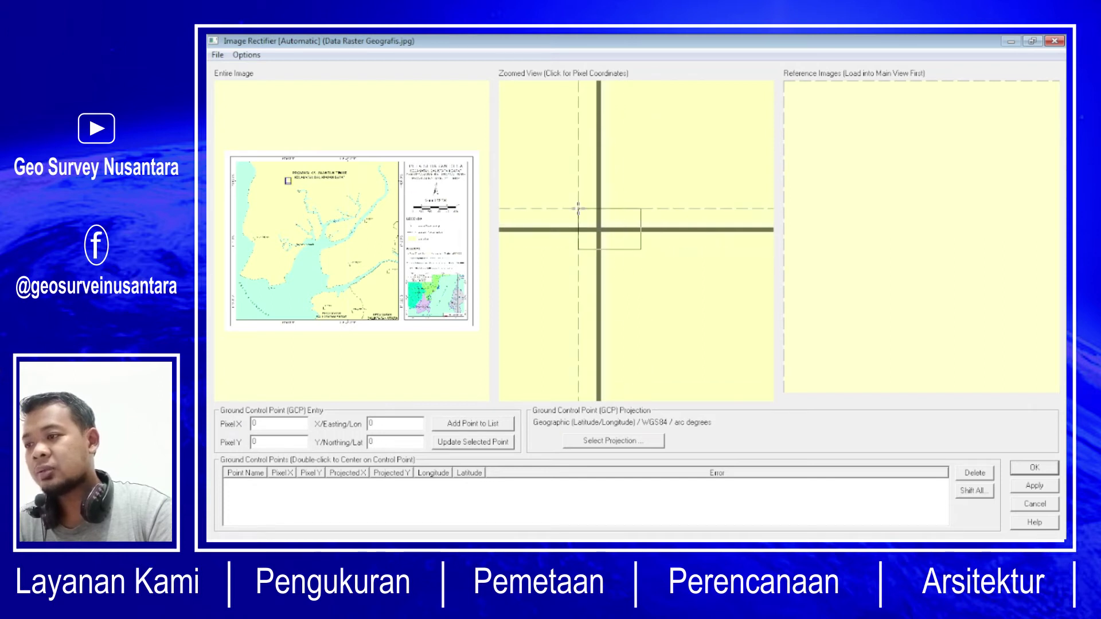
scroll(650, 245, up, 2)
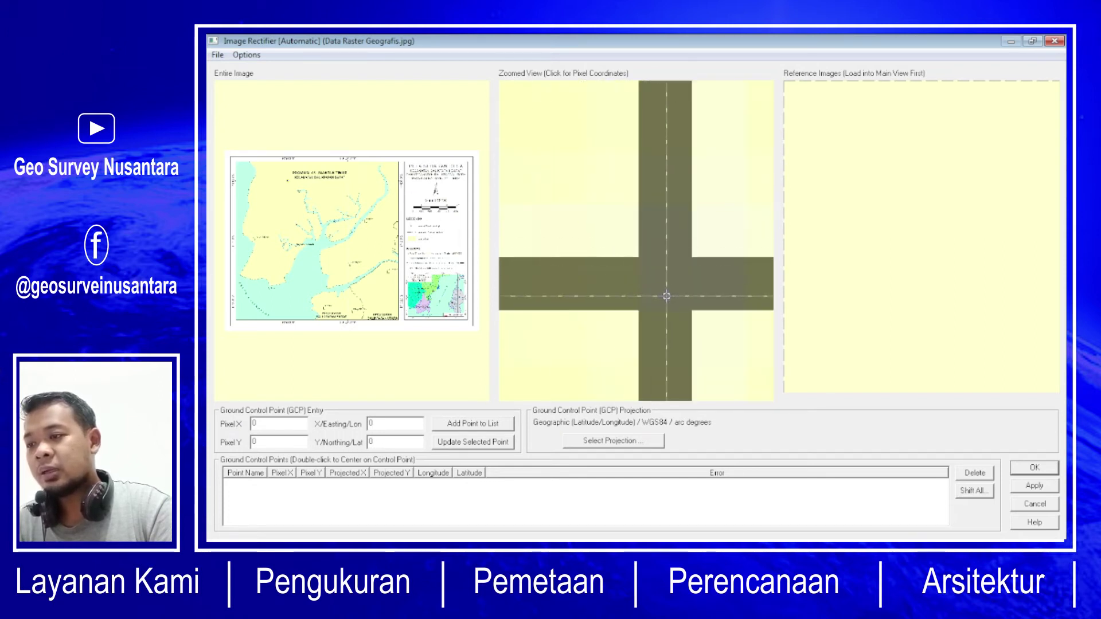
click(664, 287)
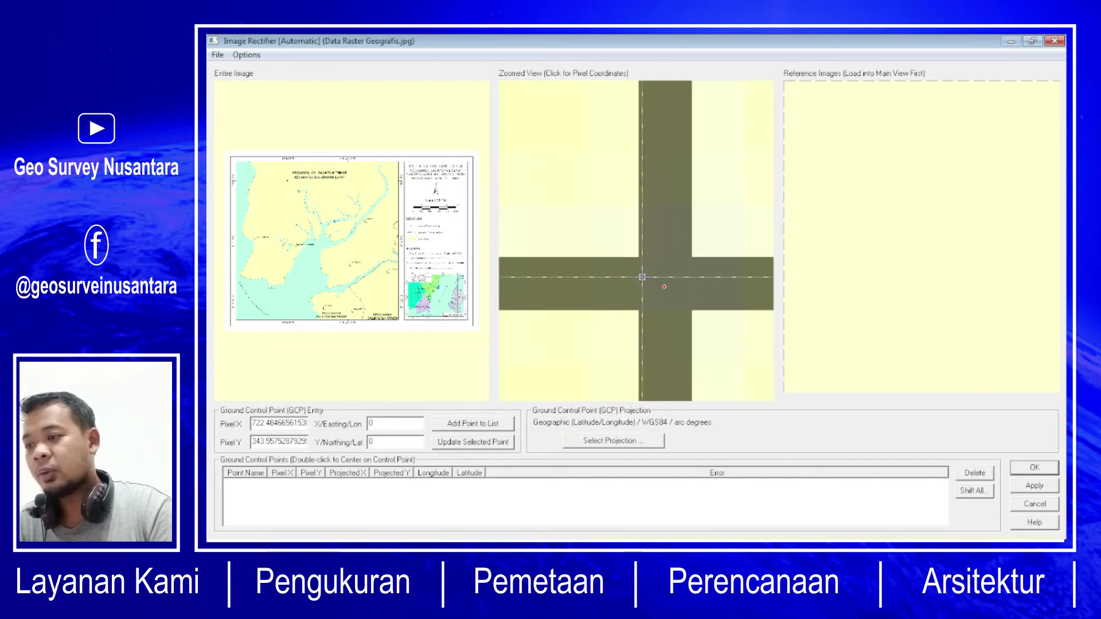
click(505, 427)
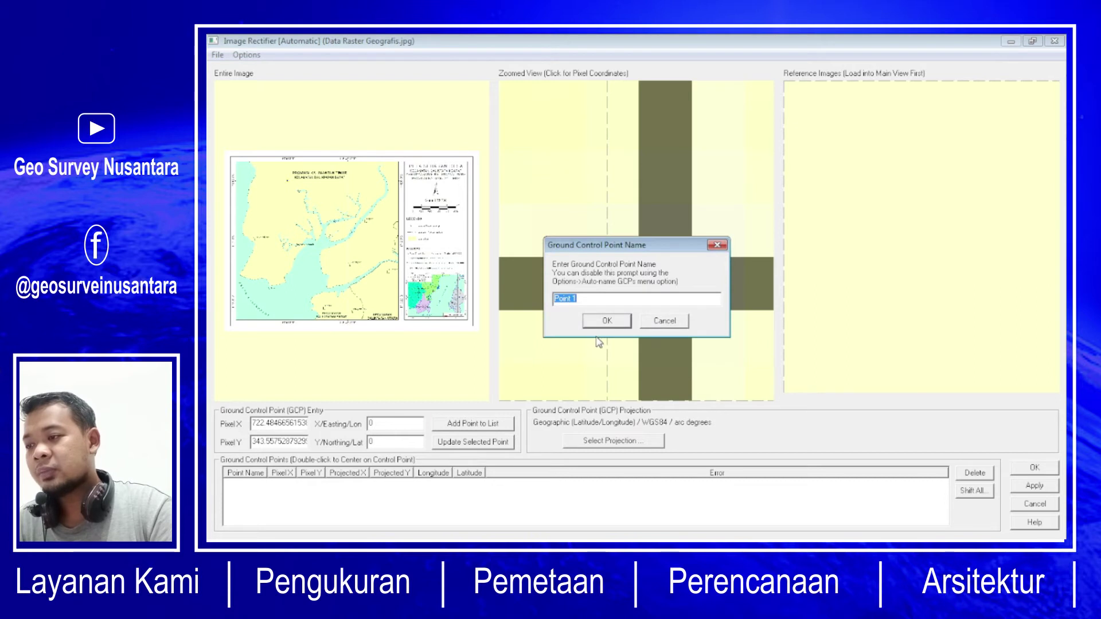
click(614, 325)
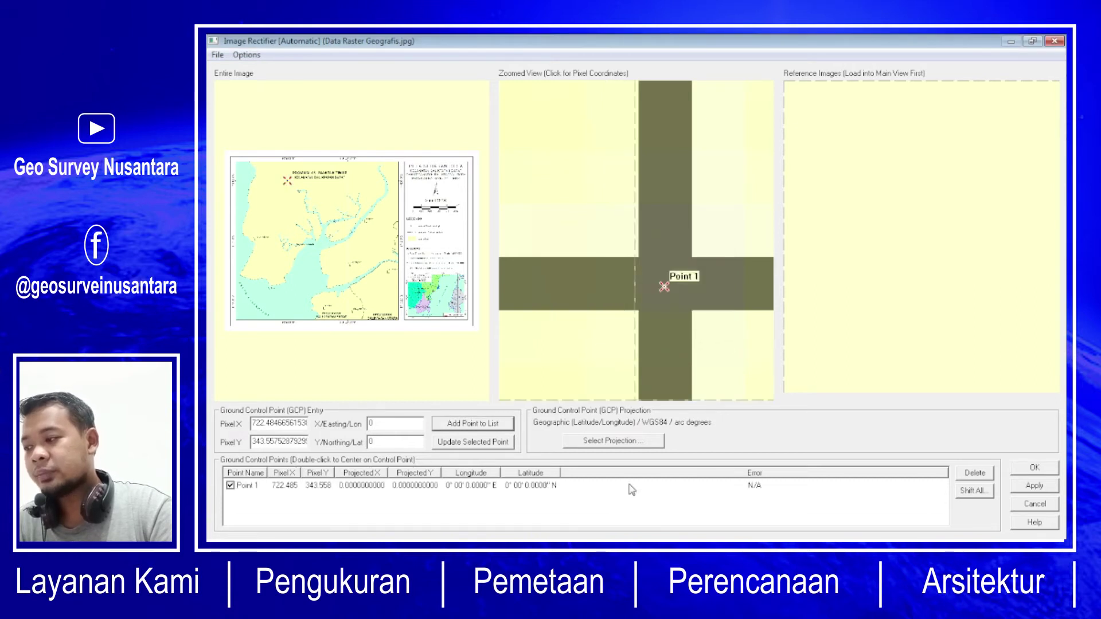
Enter 116° 48' 0" E as the longitude of Point 1, following the grid label on the map's upper border
click(460, 488)
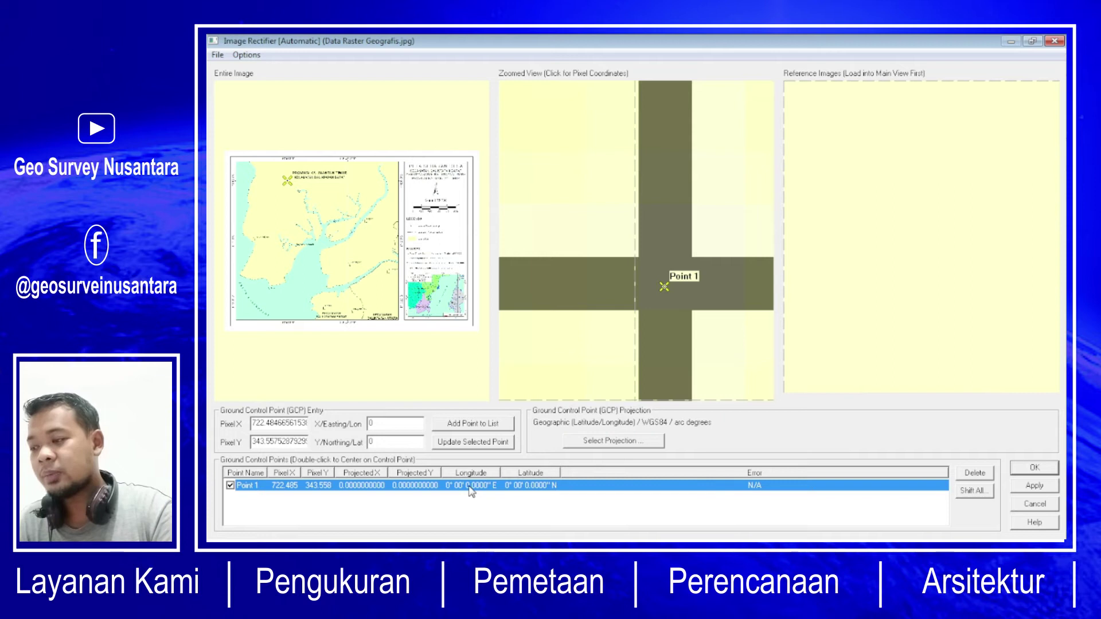
double_click(470, 487)
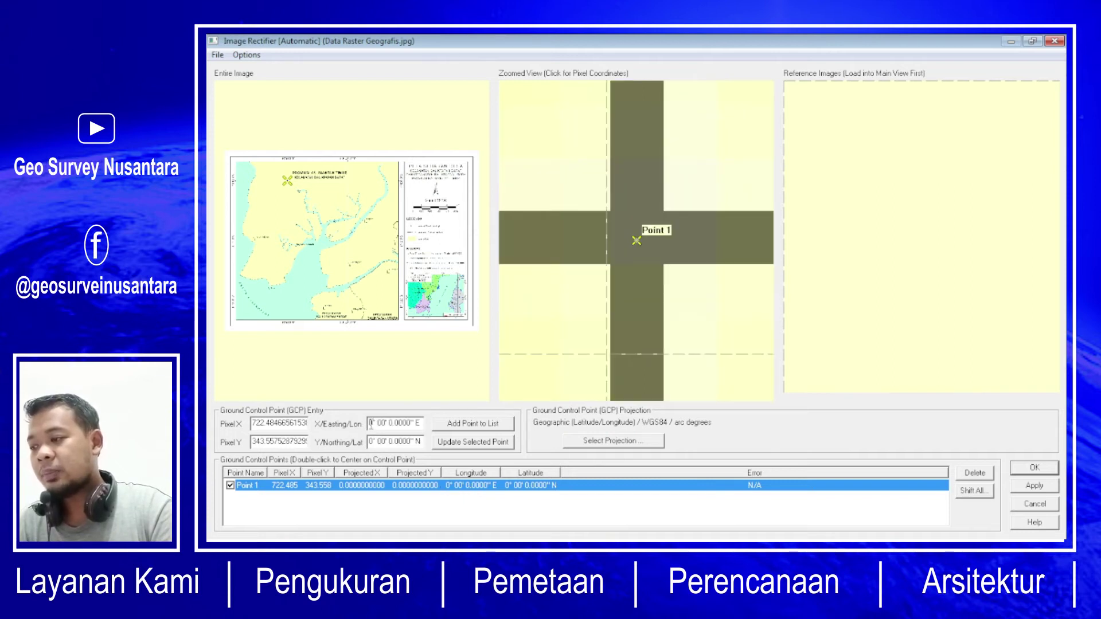
drag(370, 424, 421, 440)
click(403, 422)
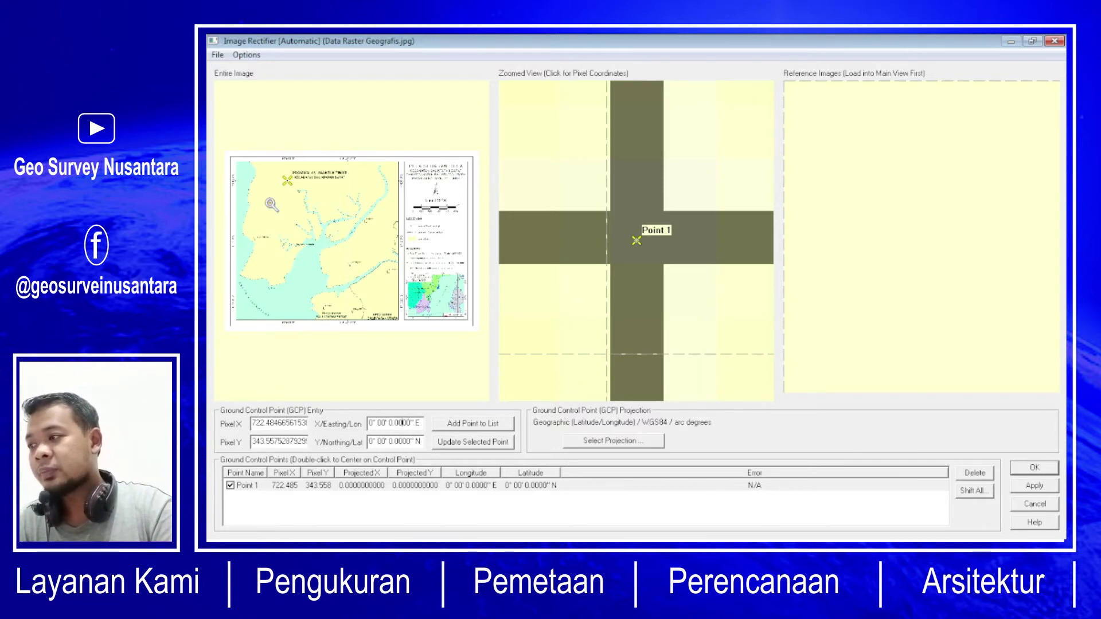
click(278, 154)
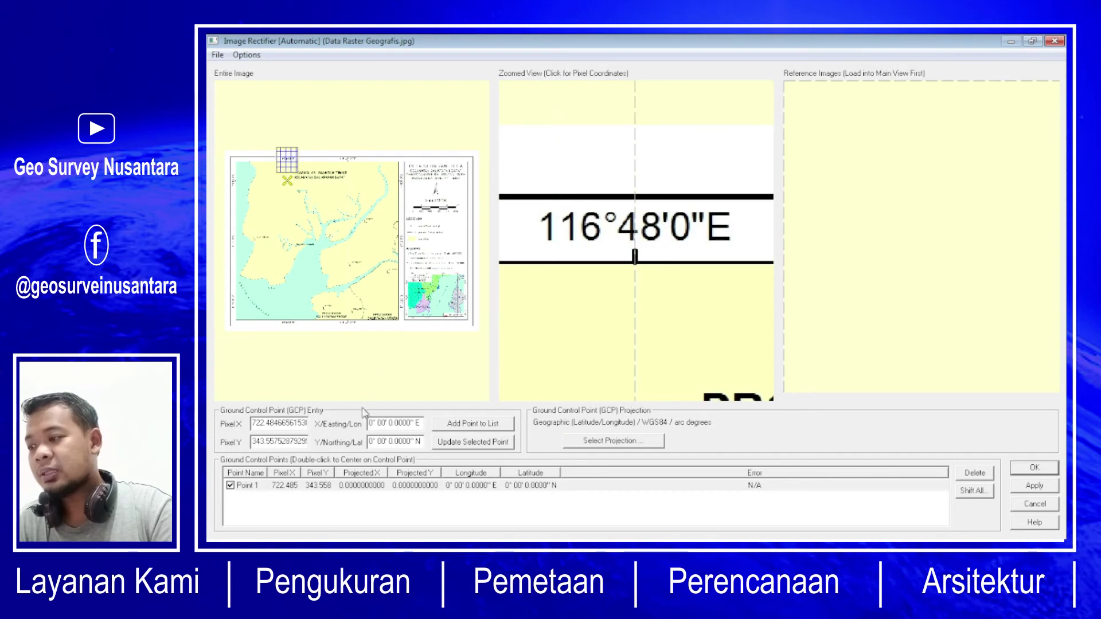
drag(372, 424, 361, 423)
text(116° )
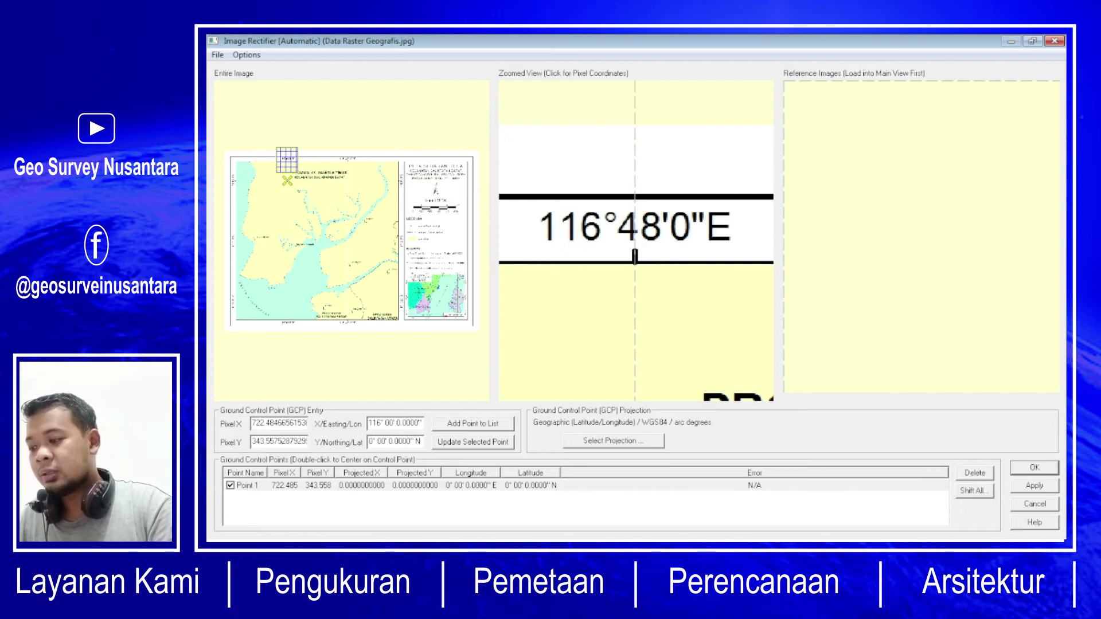
text(48)
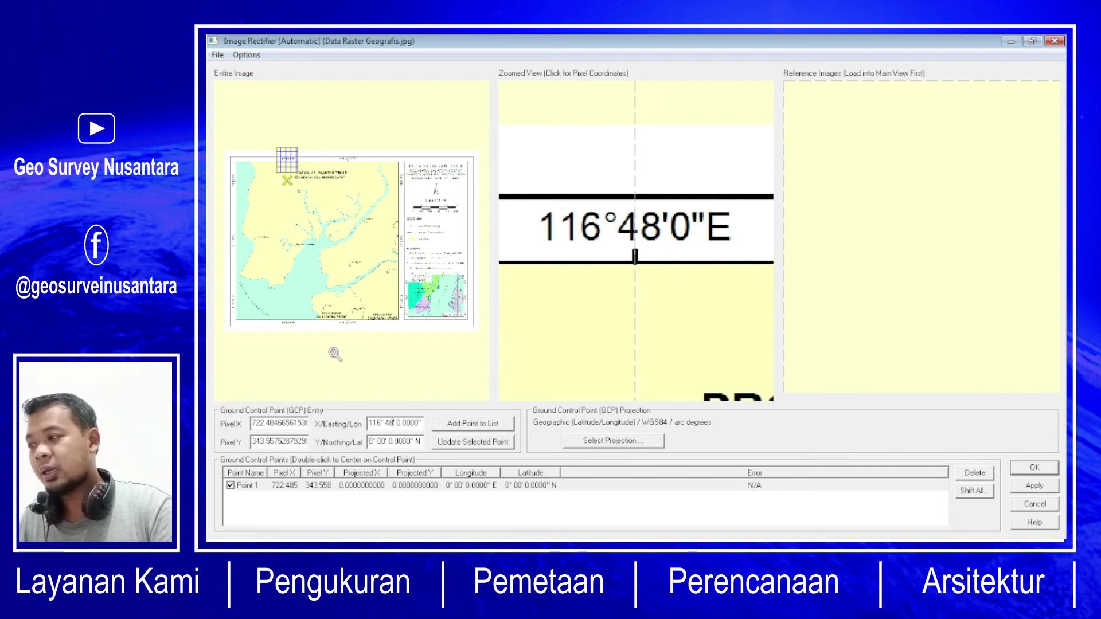
Enter 1° 10' 40" S as the latitude and update Point 1 in the control point list
click(228, 168)
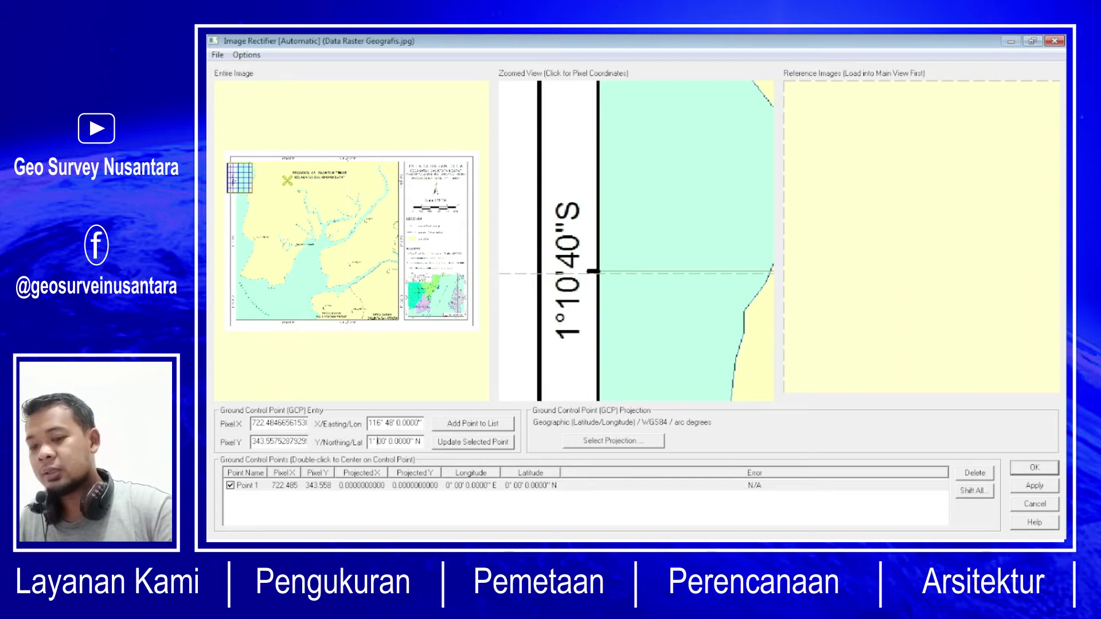
double_click(382, 442)
text(10)
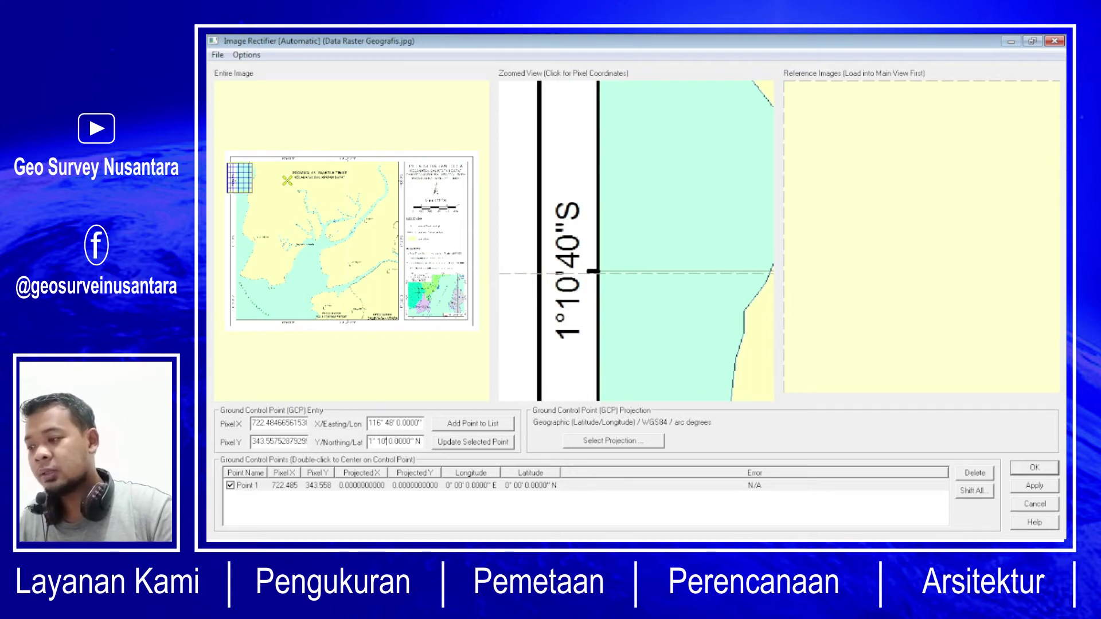
key(Delete)
key(Delete)
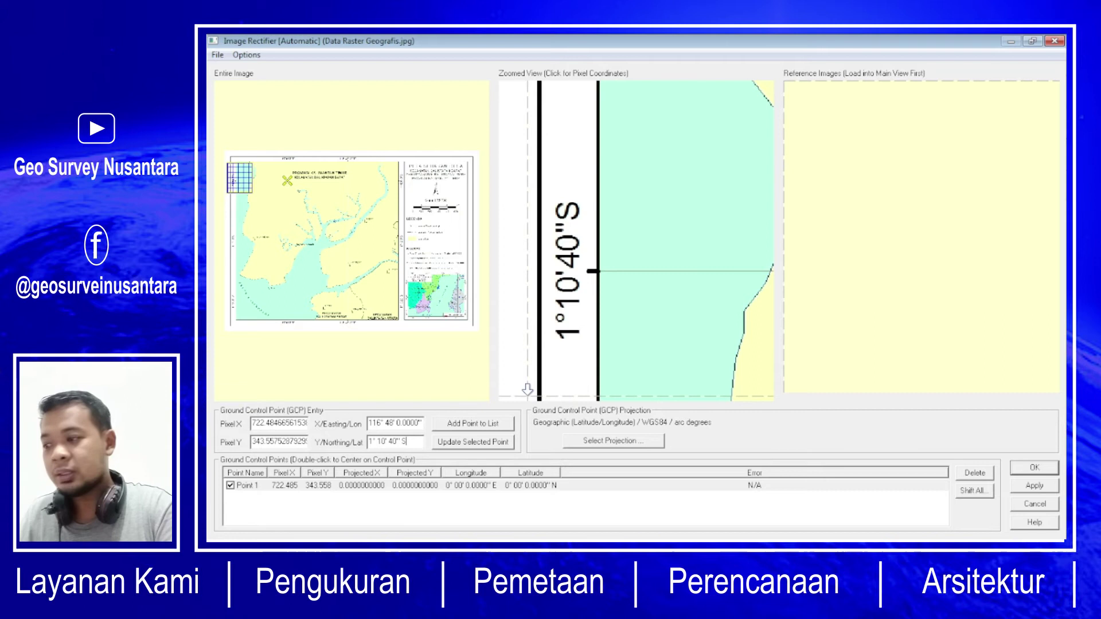
click(489, 443)
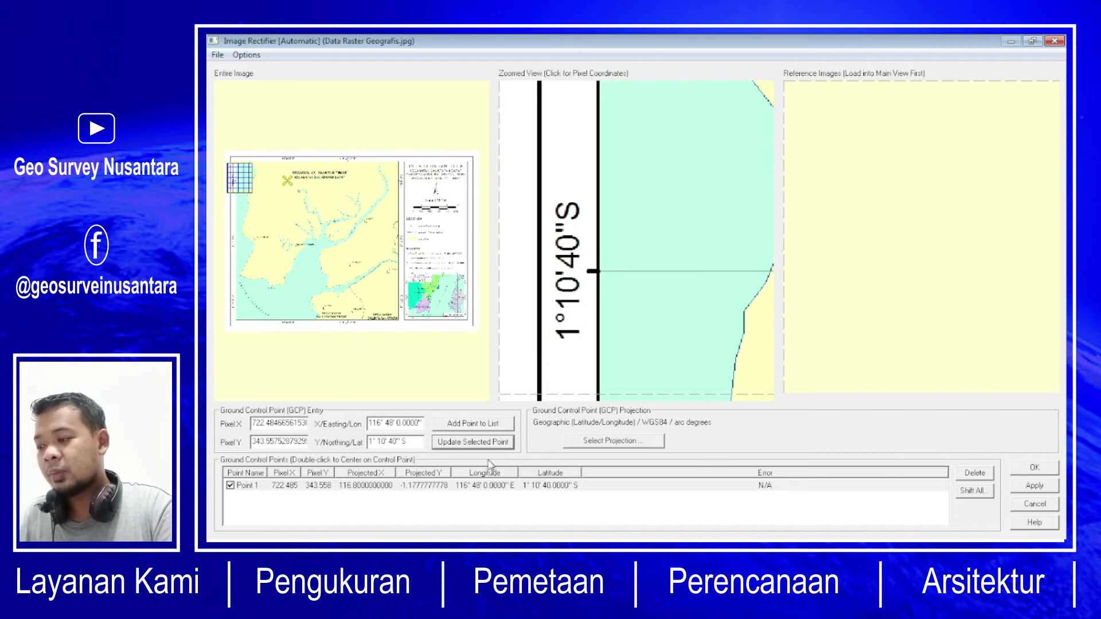
click(396, 487)
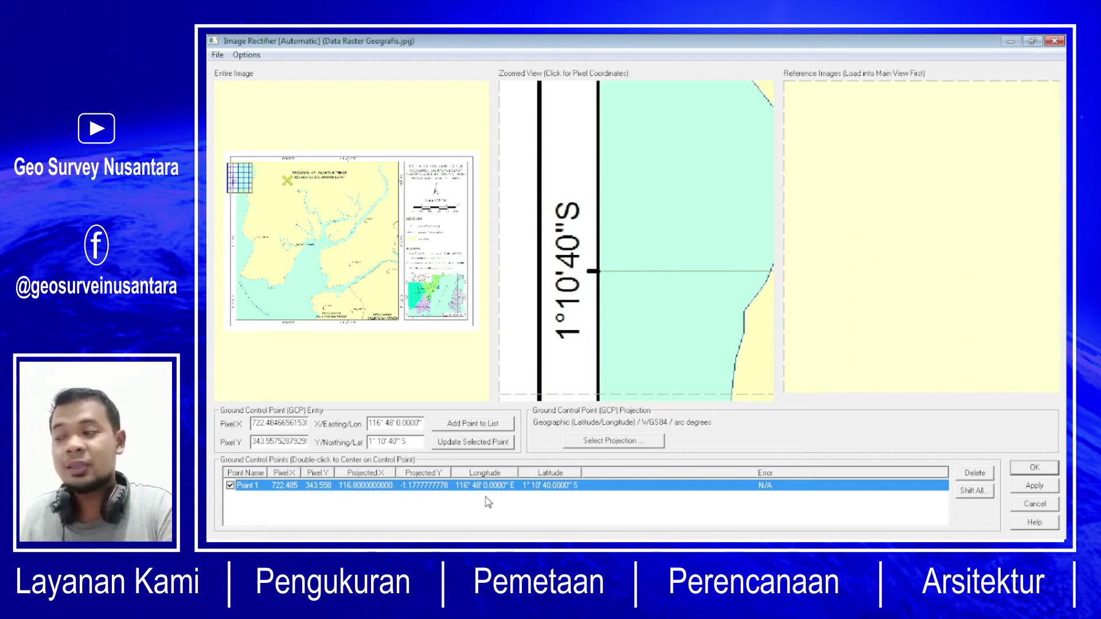
Mark the centre of the map's upper-right grid intersection, beside the map title, as the second control point's pixel position
click(345, 179)
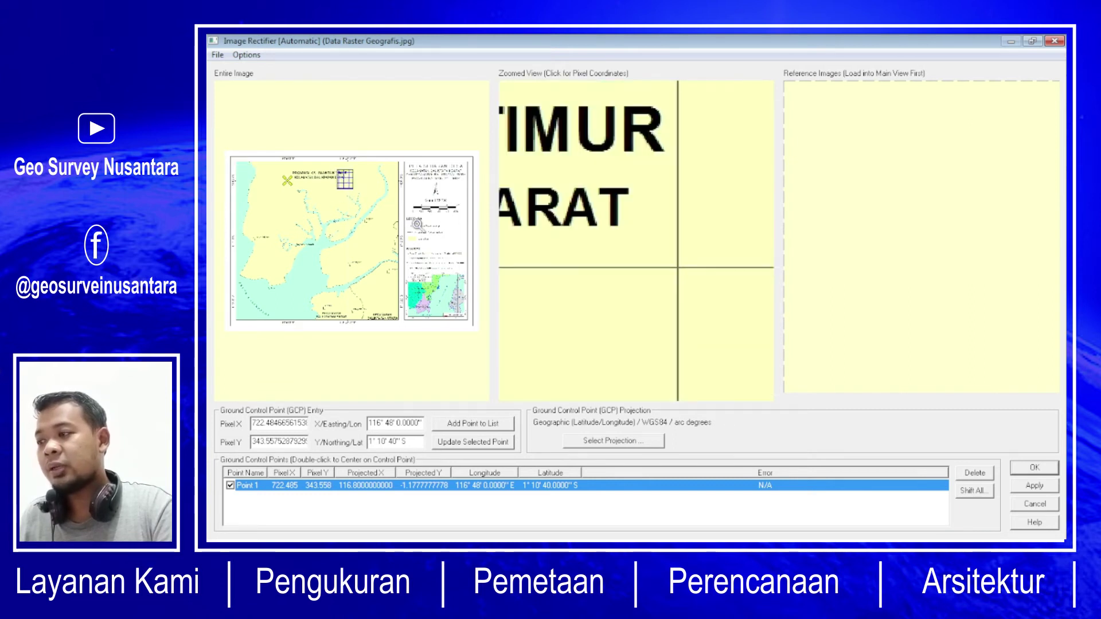
scroll(659, 252, up, 2)
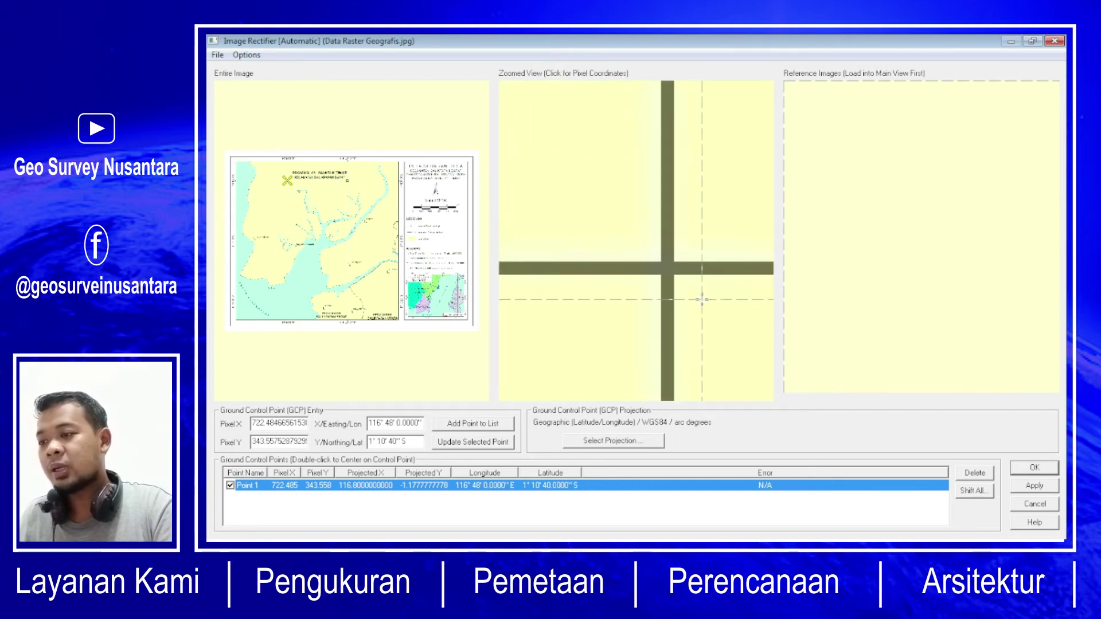
click(655, 274)
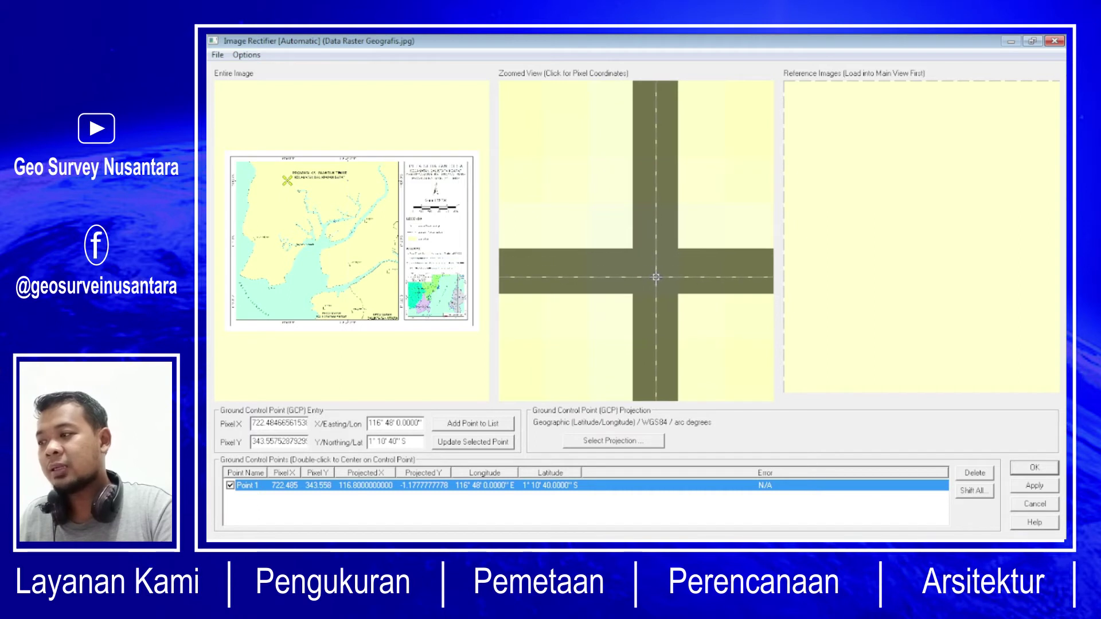
click(651, 271)
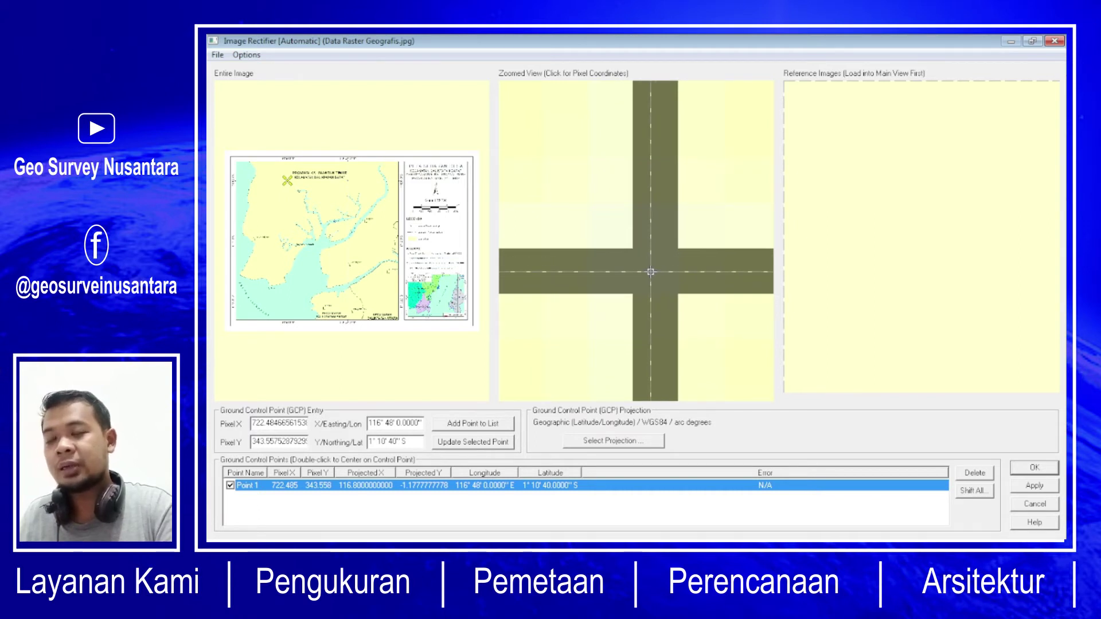
click(654, 285)
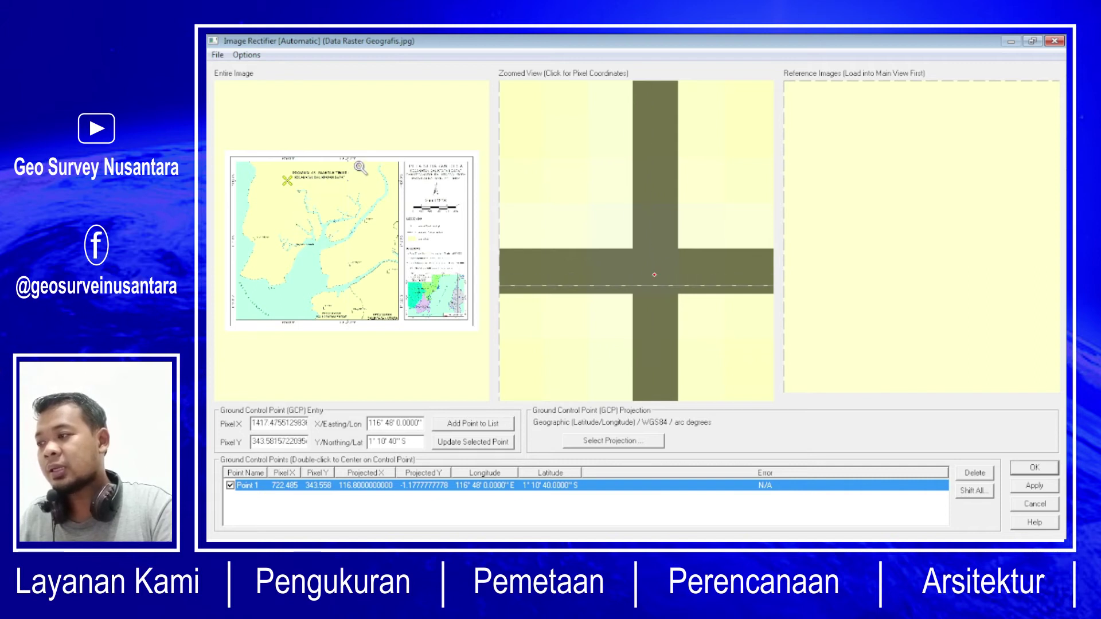
Set the second control point's longitude to 116° 49' 20" E, following the grid label on the map's upper border
click(337, 151)
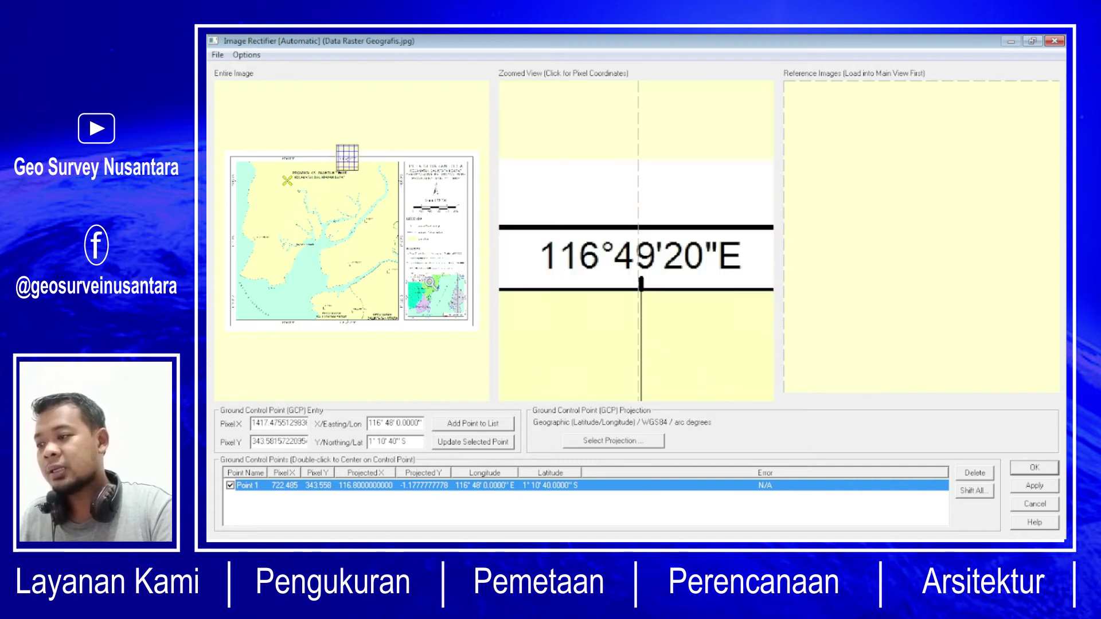
click(390, 426)
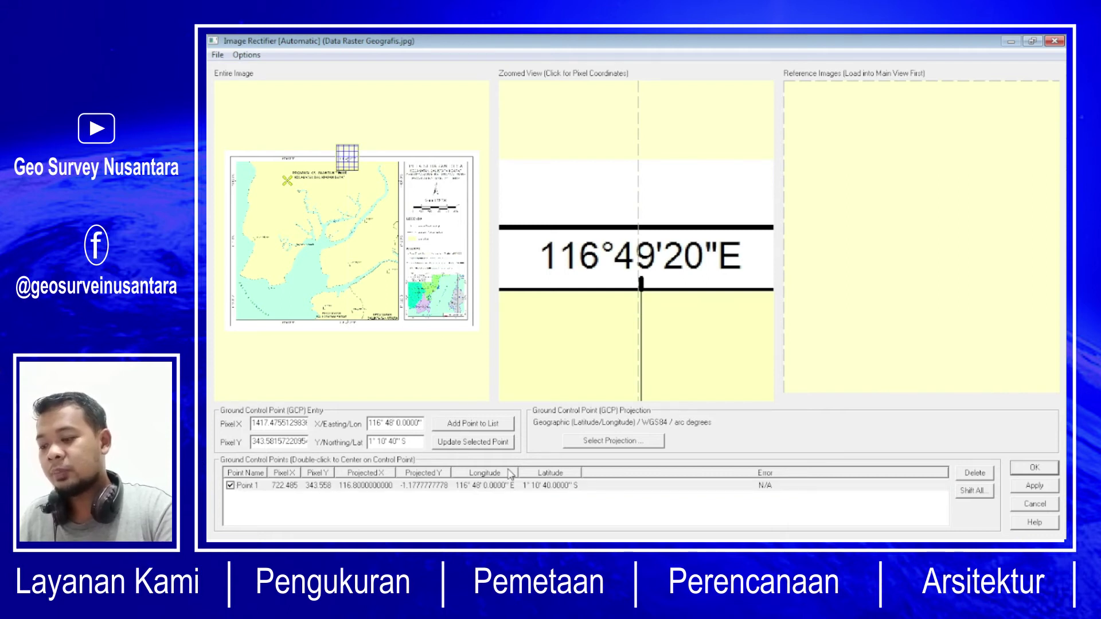
text(9)
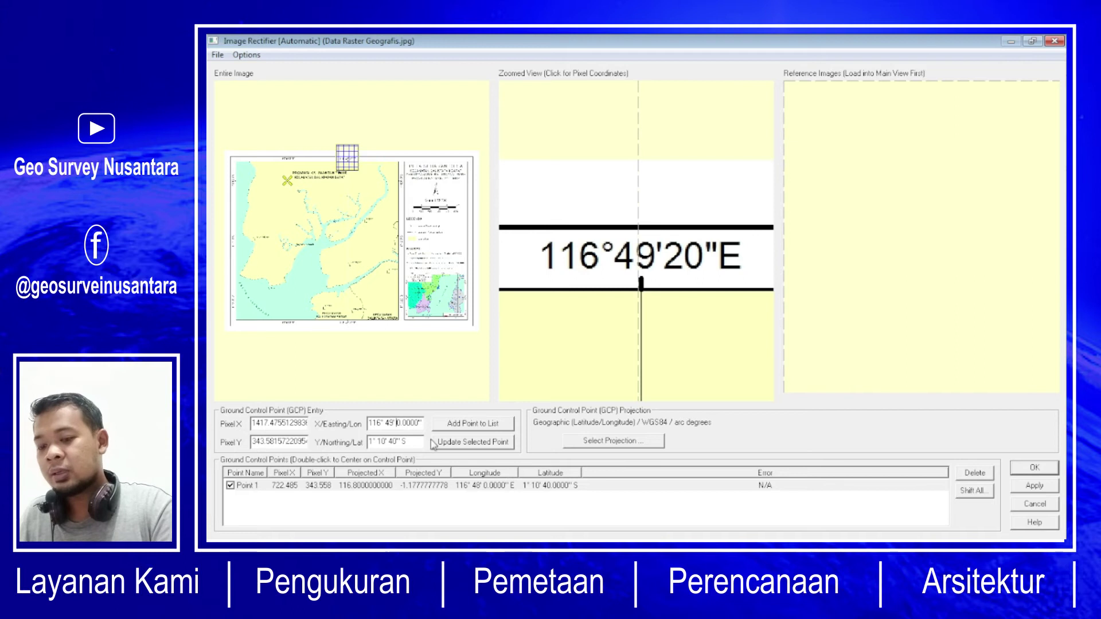
key(Delete)
key(Delete)
key(Delete)
key(Delete)
key(Delete)
key(Delete)
text(20)
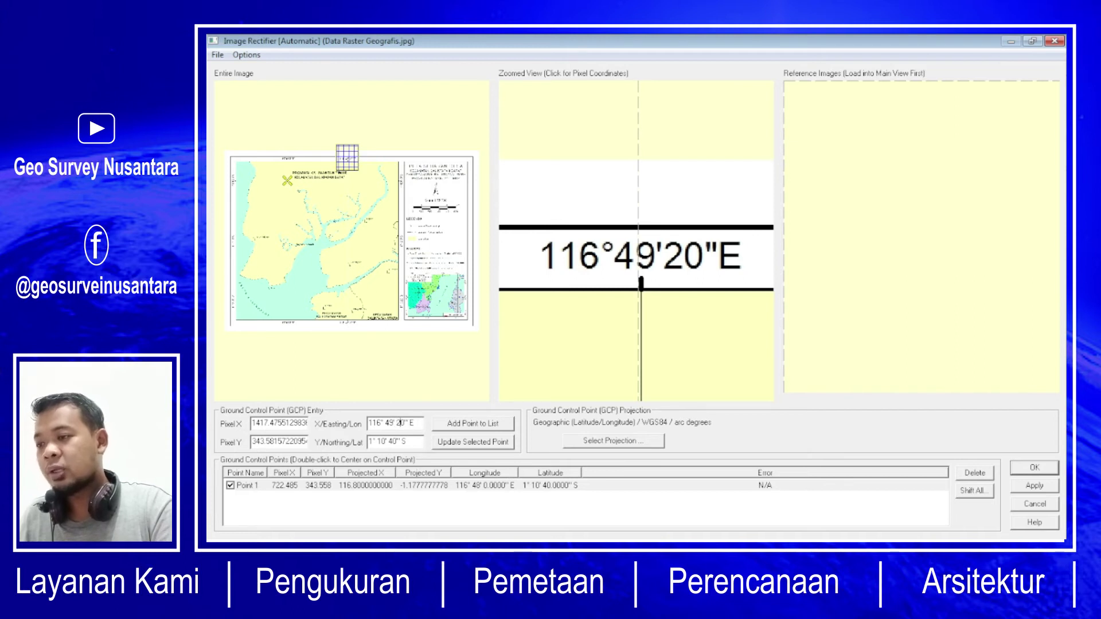
Add the second control point to the control point list as Point 2
drag(351, 198, 242, 166)
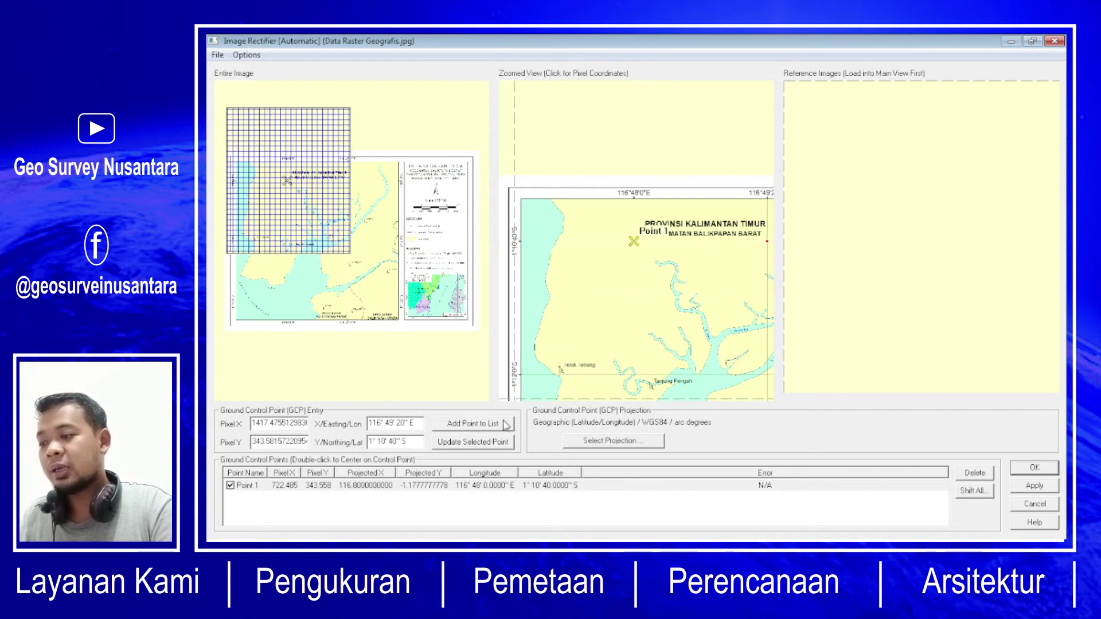
click(506, 425)
click(588, 319)
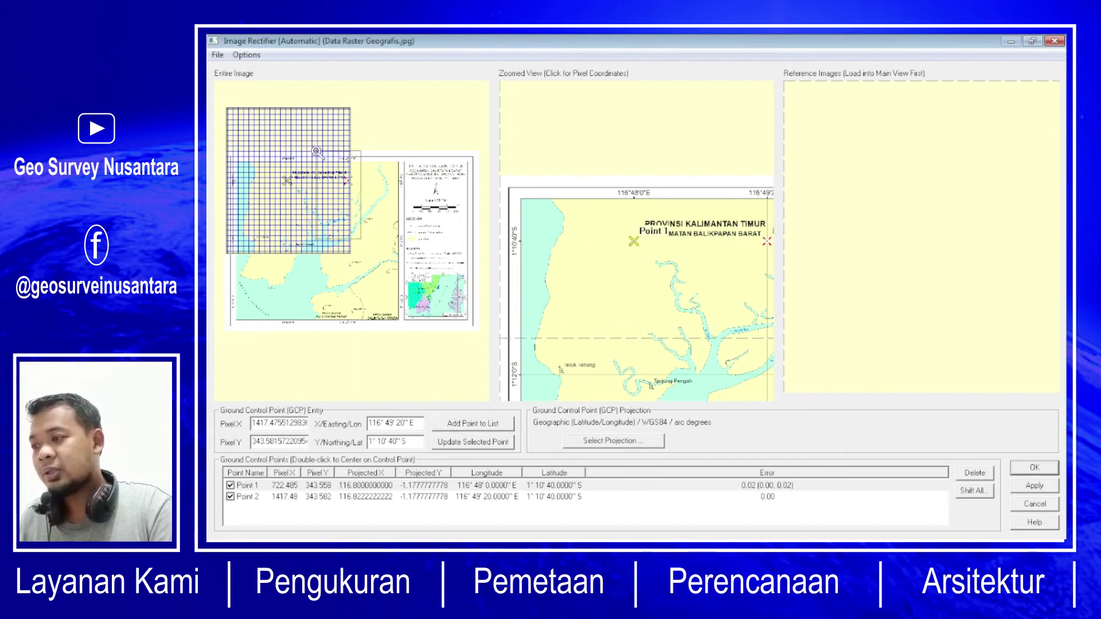
Mark the centre of the grid intersection directly below Point 2, near Lepon, as the third control point's pixel position
drag(316, 151, 362, 238)
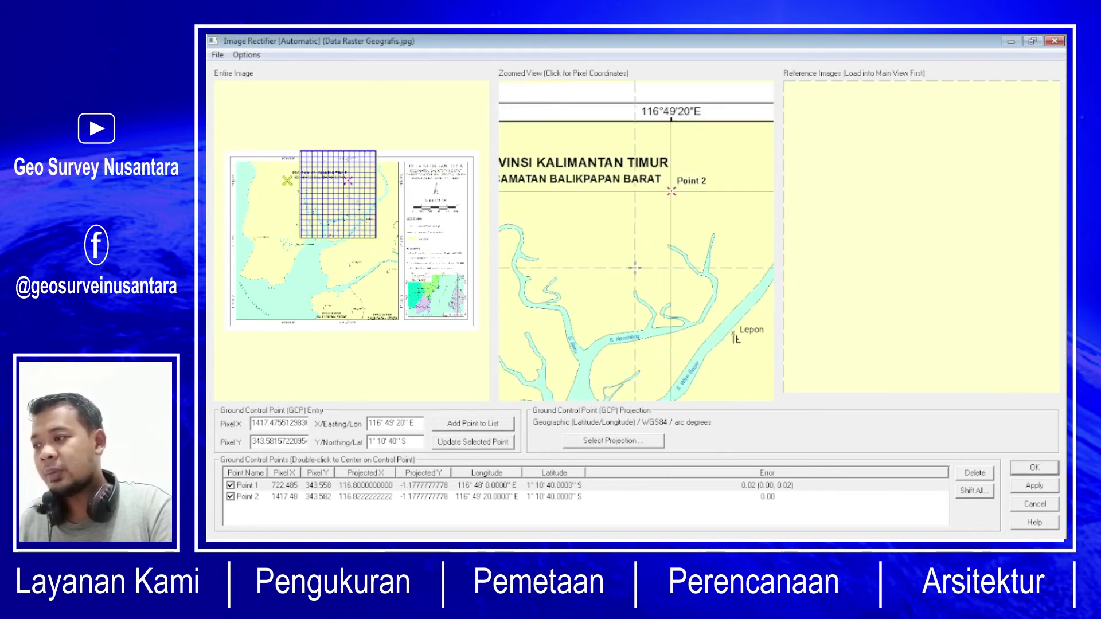
click(373, 231)
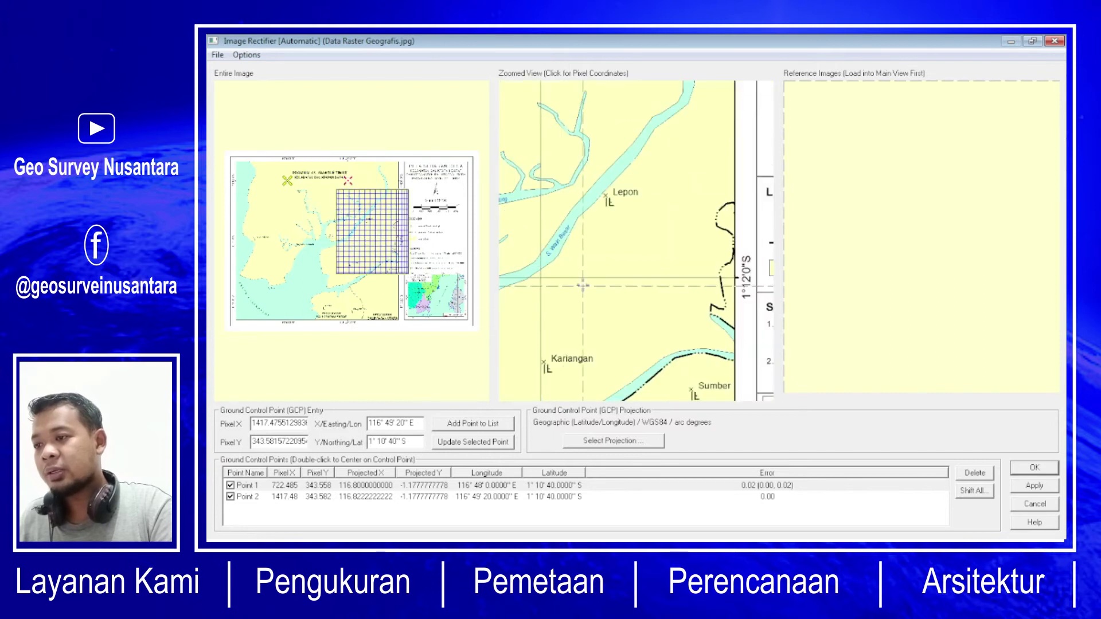
scroll(544, 281, up, 3)
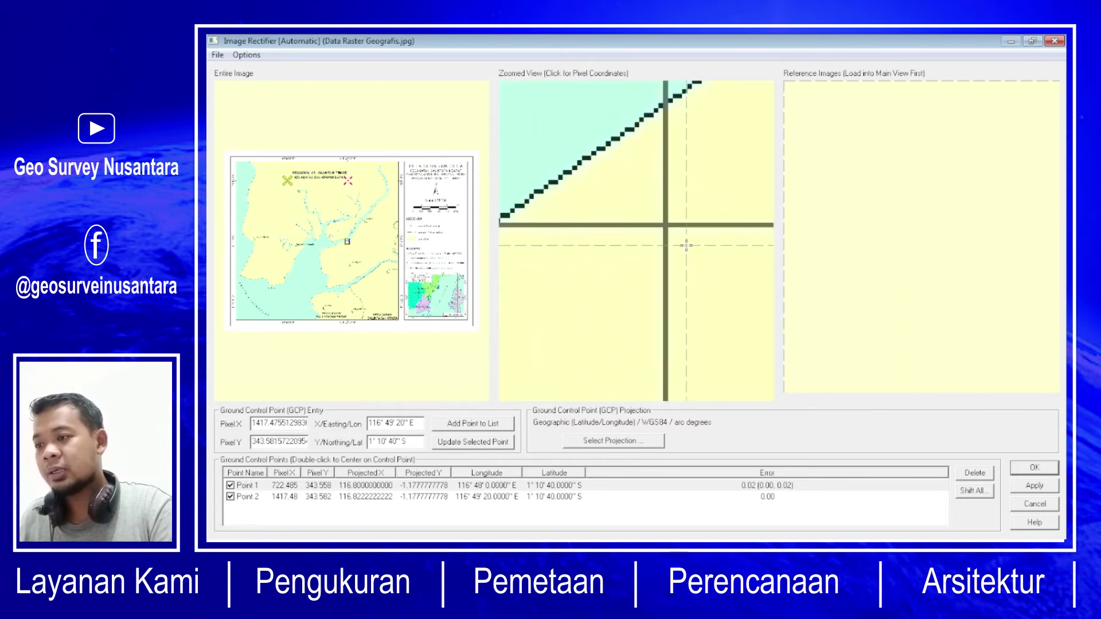
scroll(615, 167, up, 2)
scroll(644, 277, up, 2)
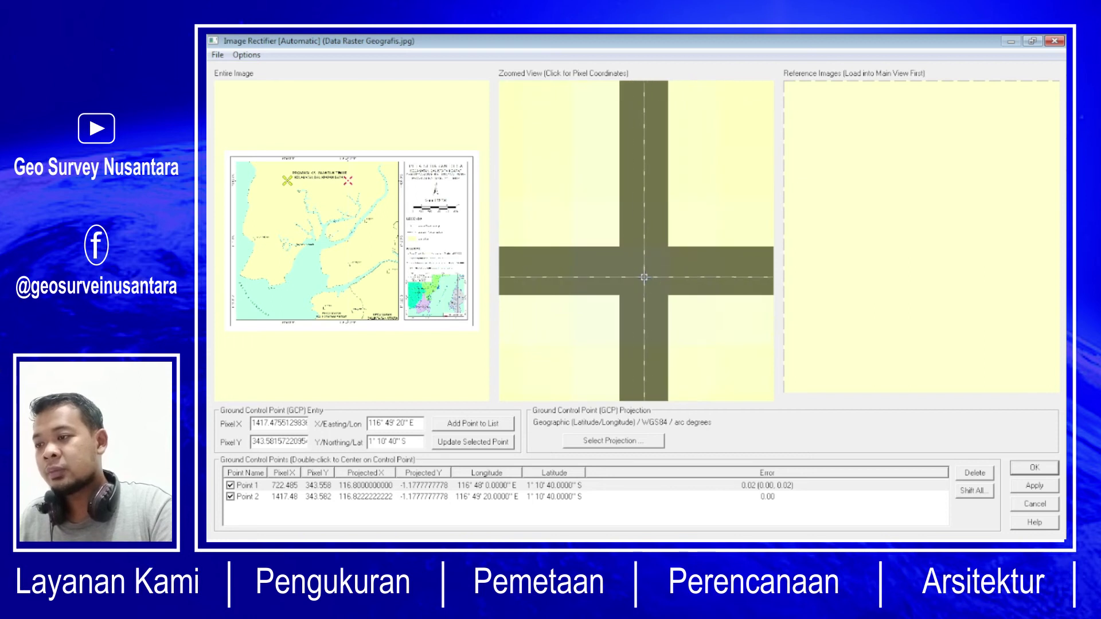
click(642, 274)
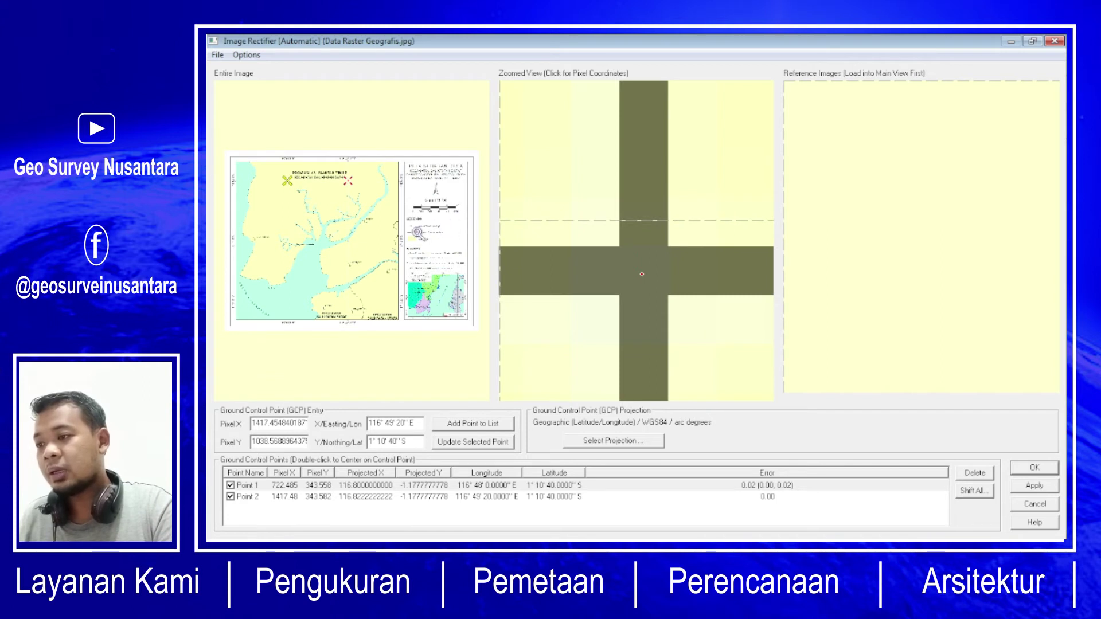
Set the third control point's latitude to 1° 12' 0" S, following the grid label on the map frame's right edge
scroll(414, 240, down, 1)
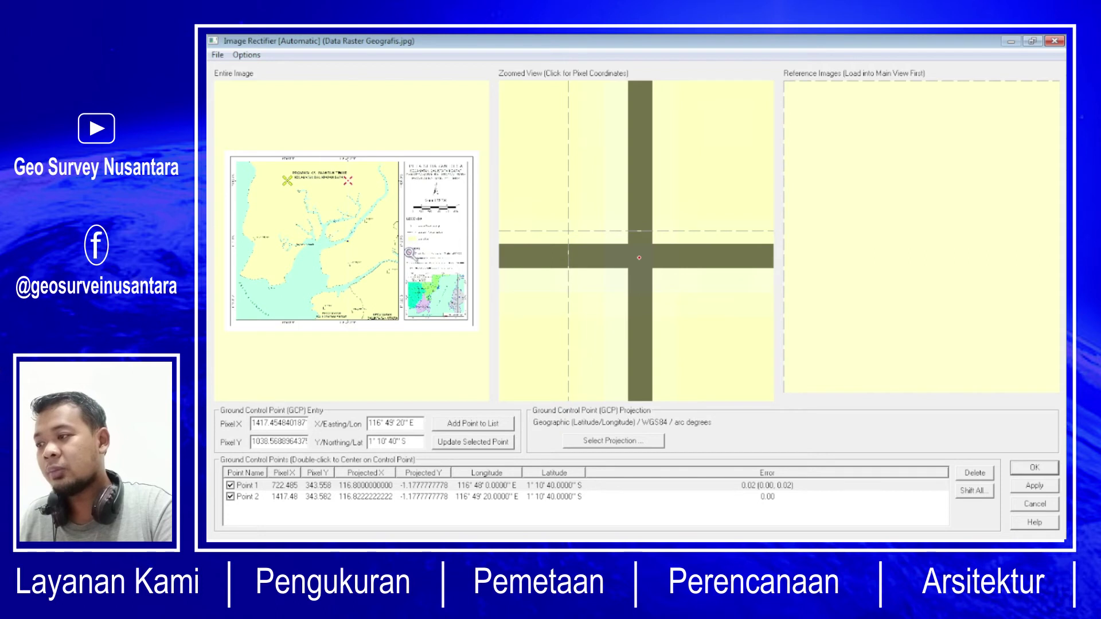
click(400, 241)
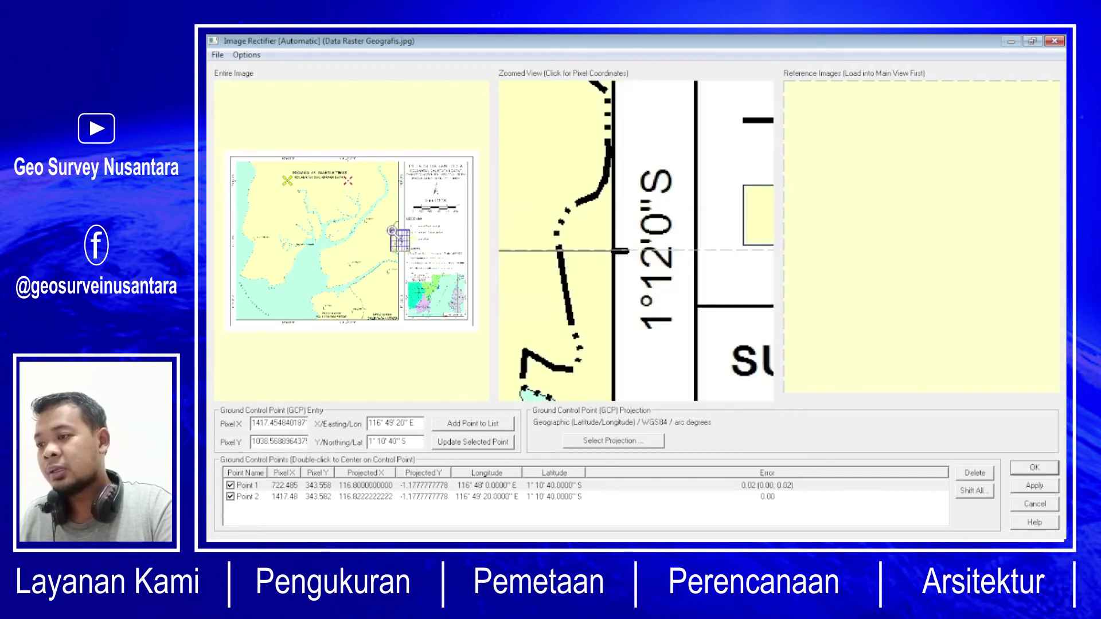
click(384, 442)
key(BackSpace)
key(BackSpace)
key(BackSpace)
text(12)
key(Right)
key(Right)
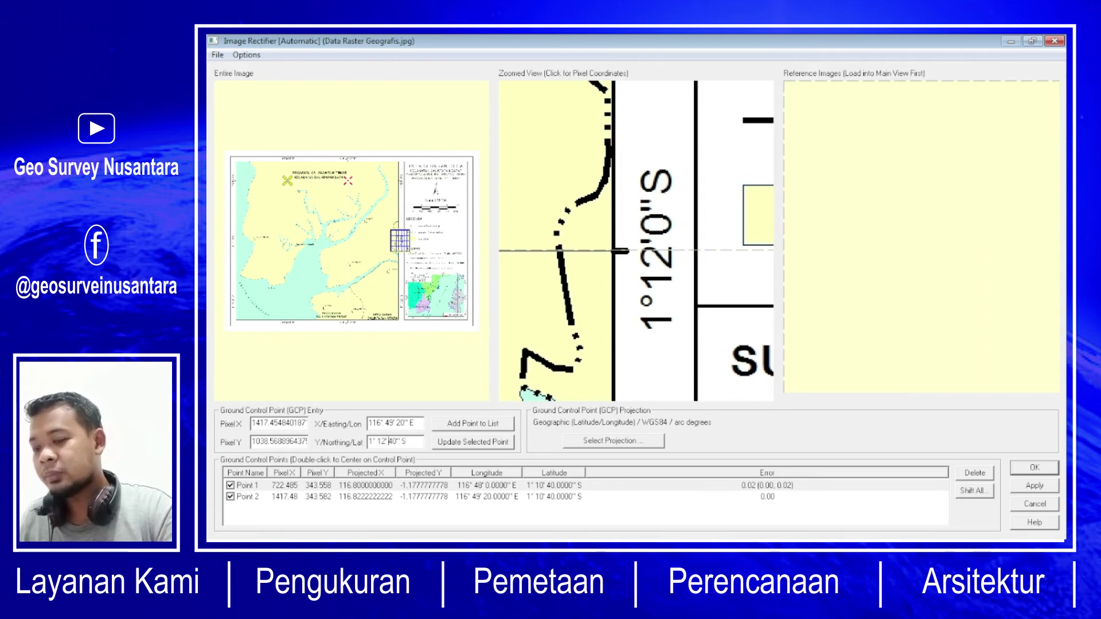
key(Delete)
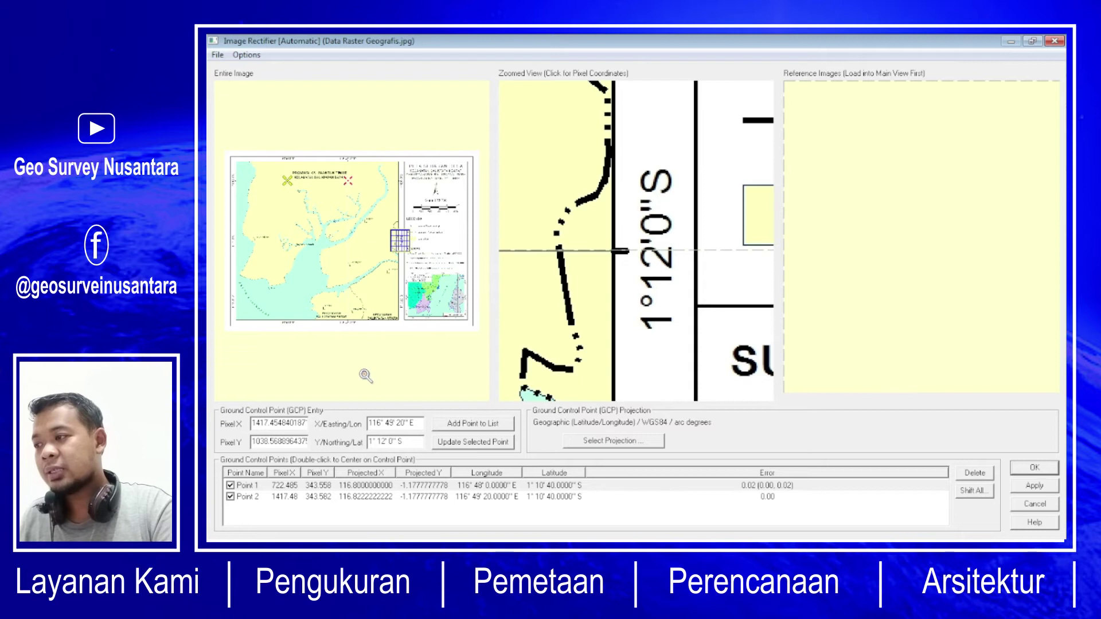
Add the third control point to the control point list as Point 3
drag(375, 262, 331, 150)
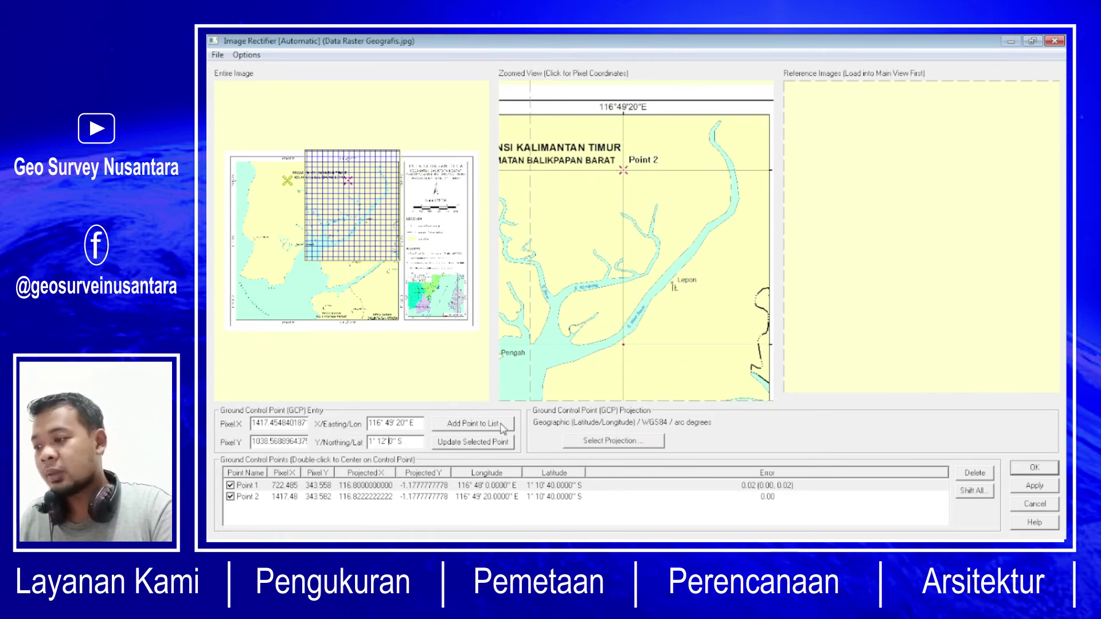
click(501, 425)
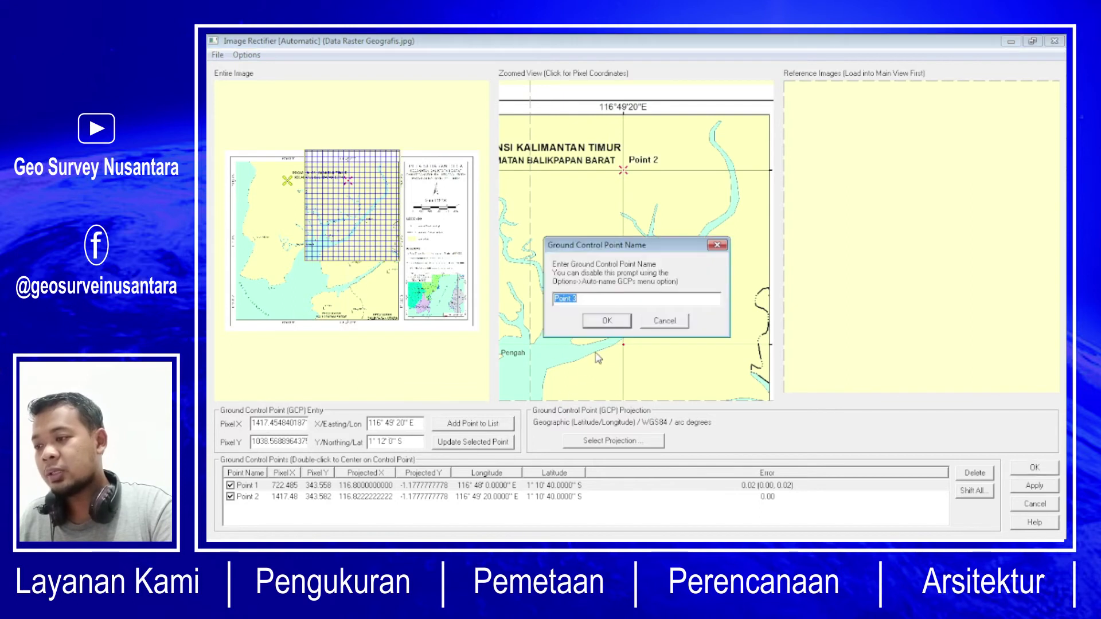
click(607, 321)
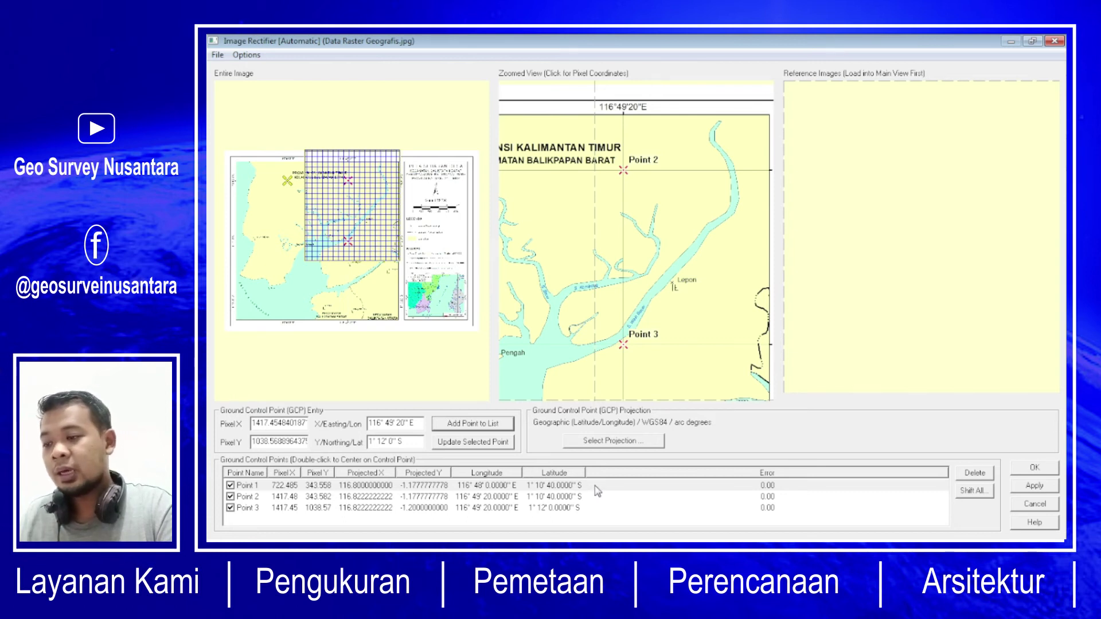
Check the errors of the three control points, and apply the rectification to load the georeferenced map
click(643, 485)
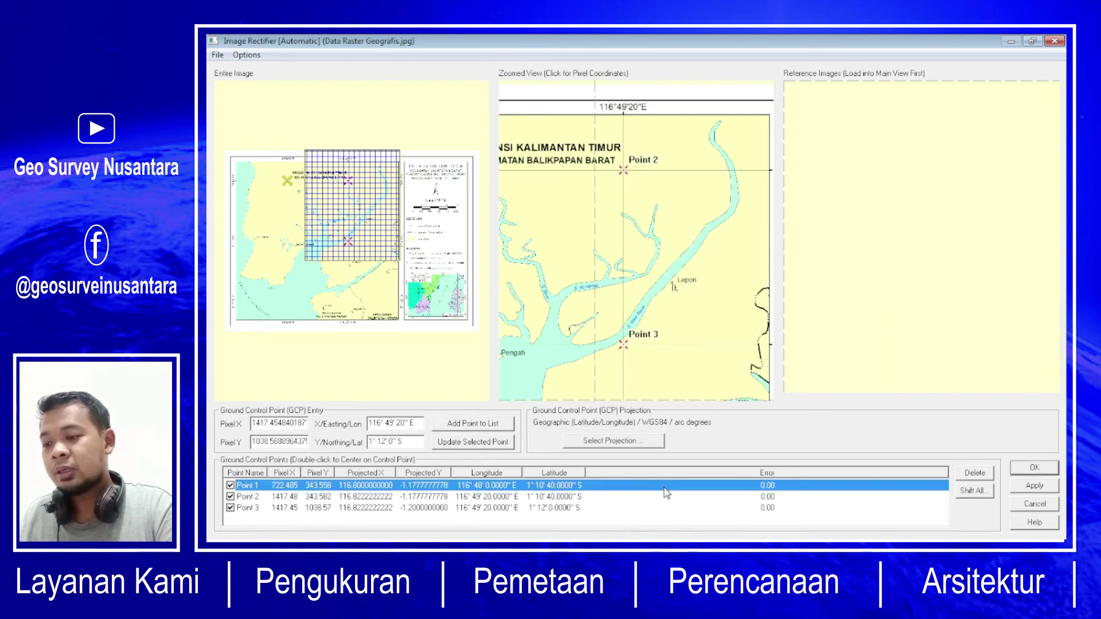
click(776, 496)
click(776, 508)
click(776, 496)
click(774, 485)
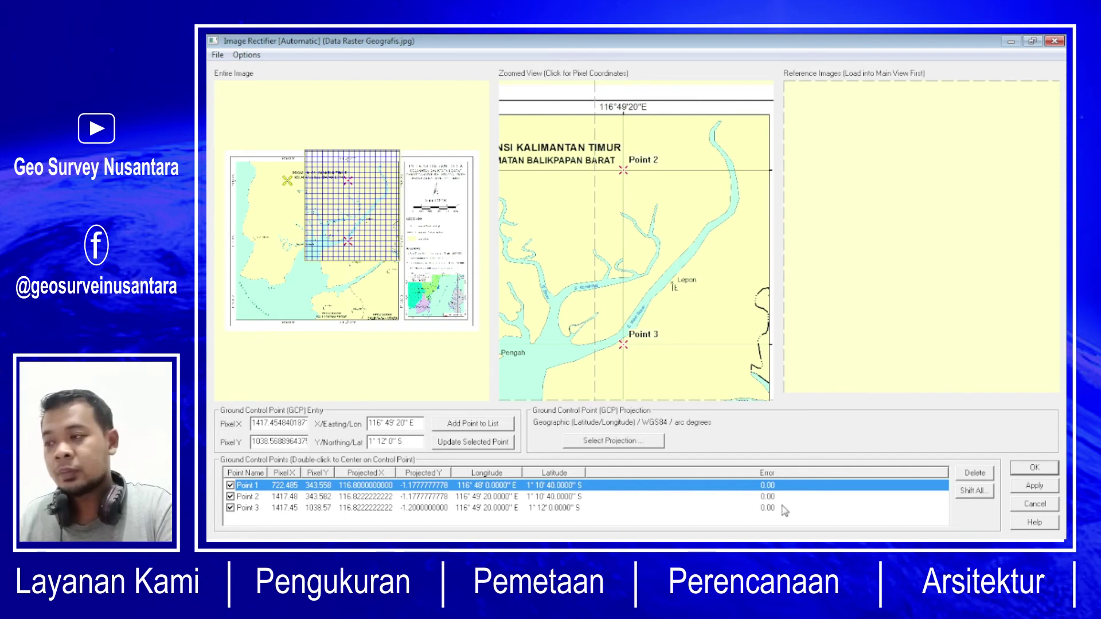
click(1027, 486)
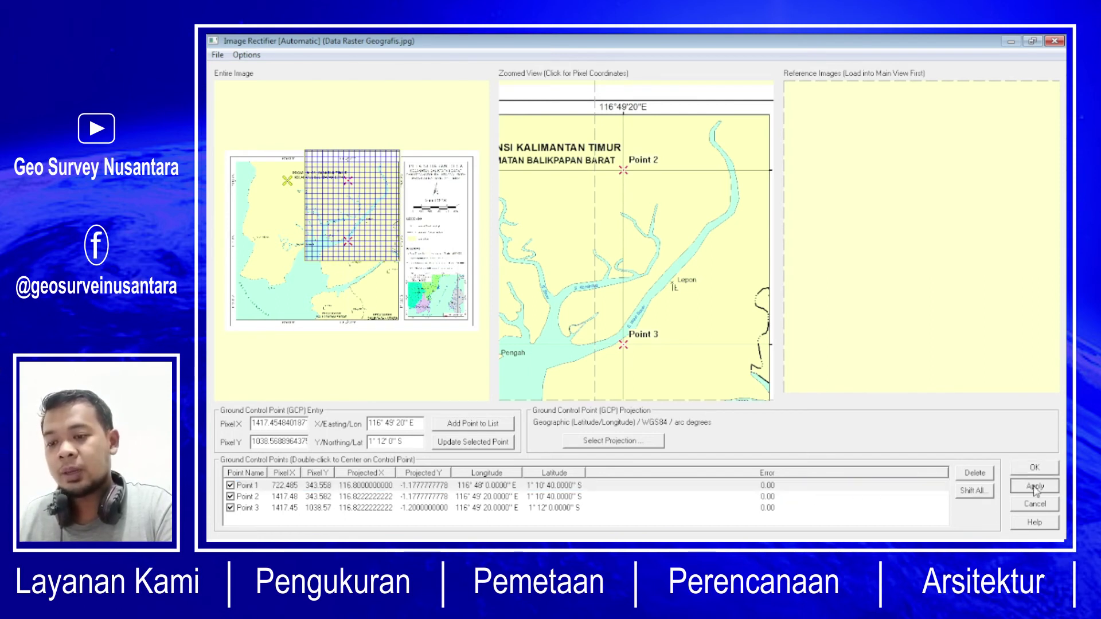
click(1034, 467)
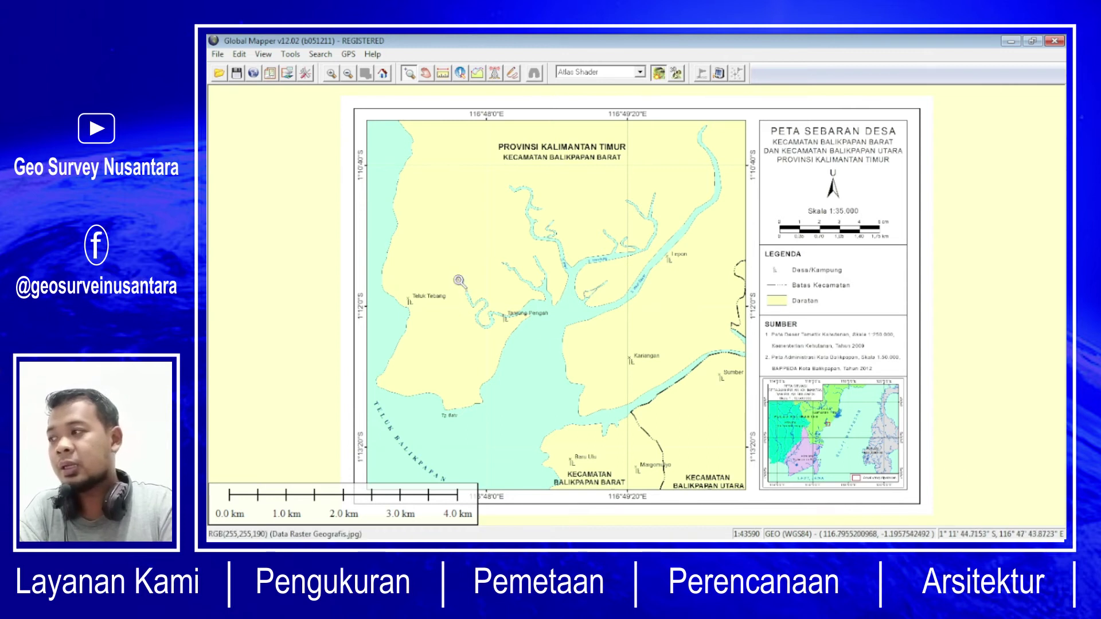
Set up a raster export of the georeferenced map in GeoTIFF format, accepting the default 24-bit RGB export options
click(218, 54)
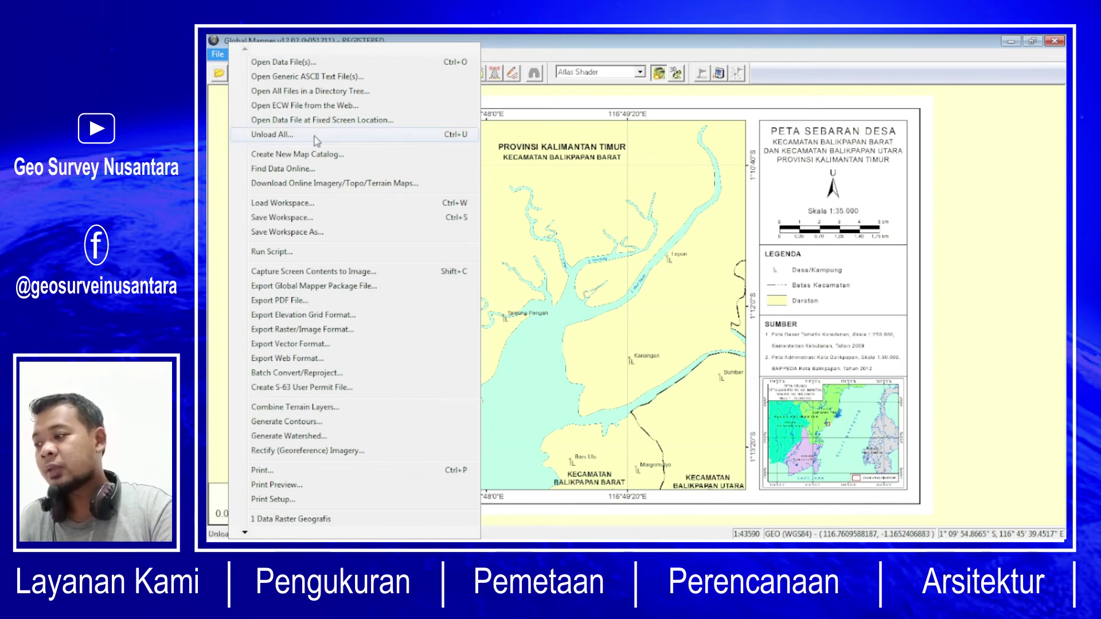
click(332, 333)
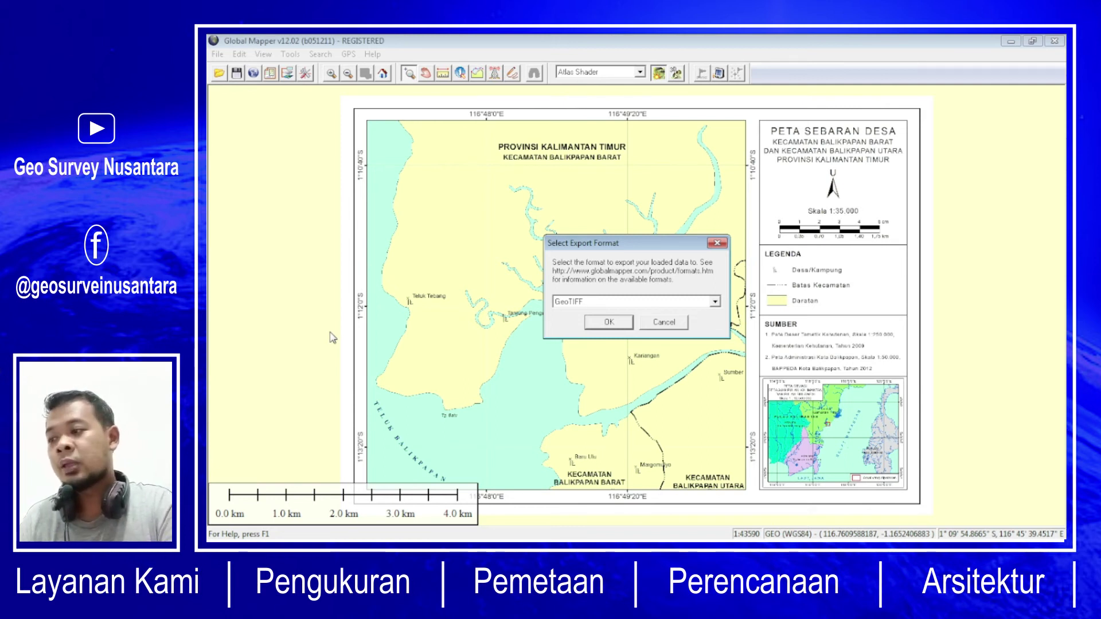
click(638, 304)
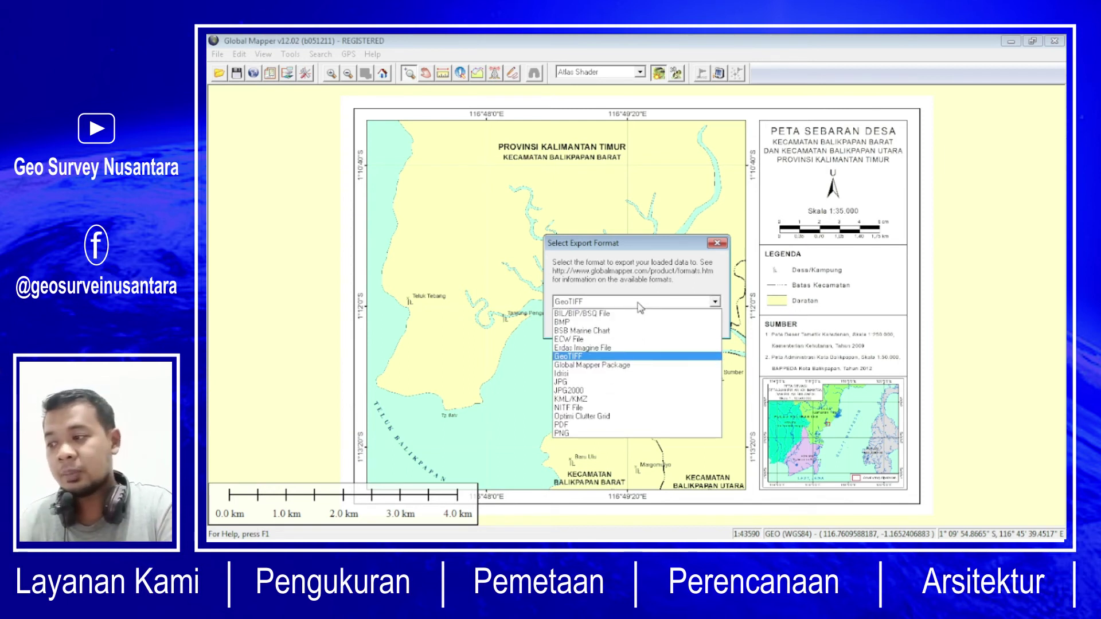
click(581, 357)
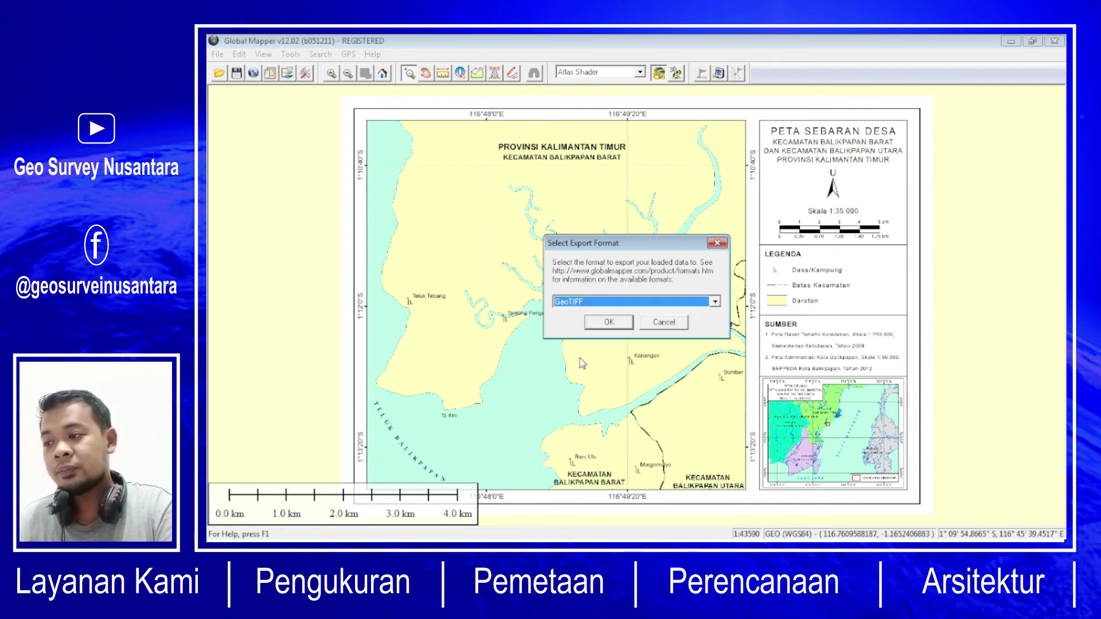
click(619, 323)
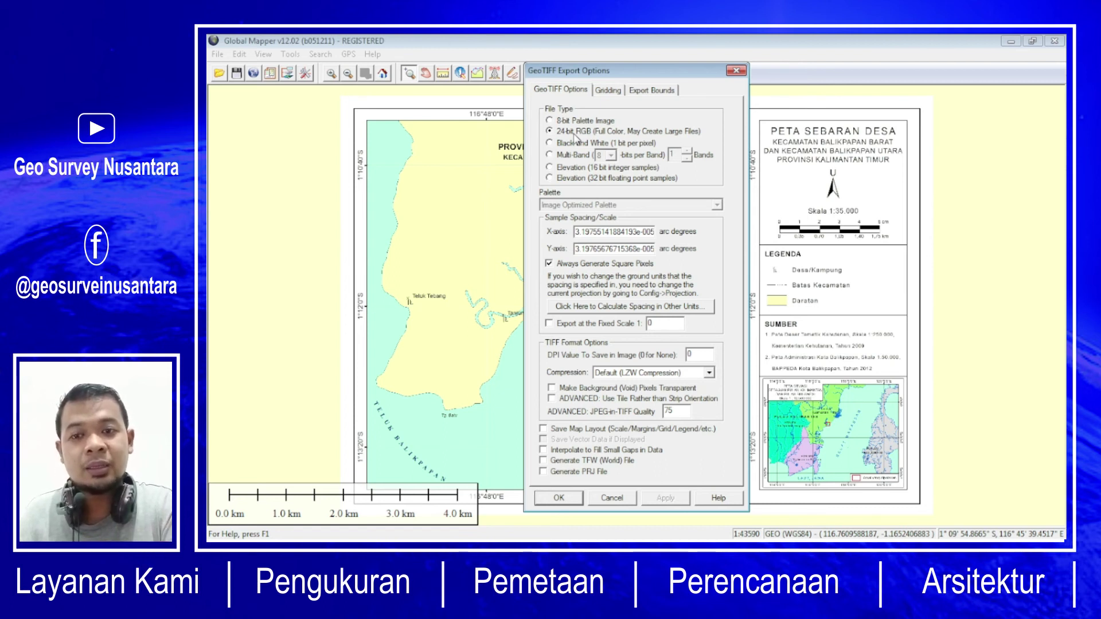
click(559, 498)
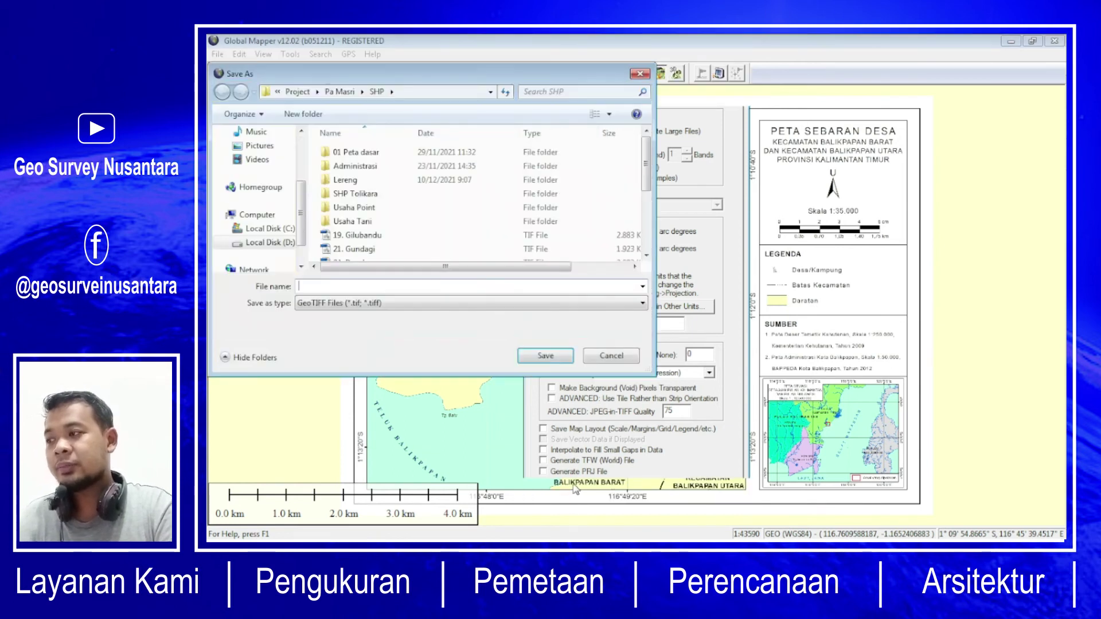
Save the GeoTIFF export as Geografis in the ~Rektifikasi folder on Local Disk (D:)
click(275, 242)
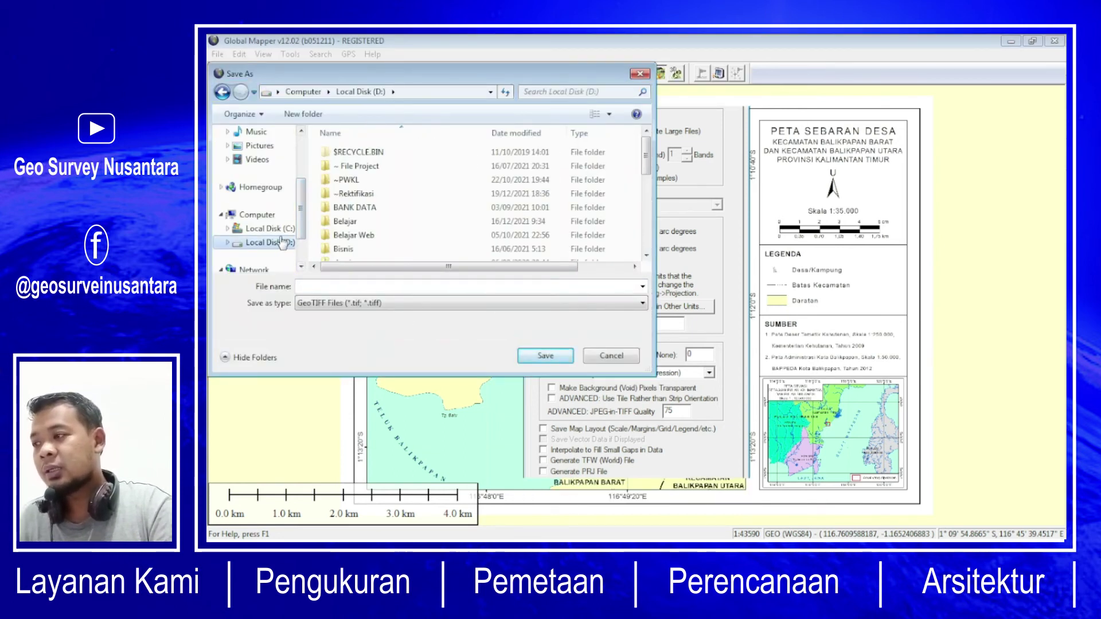
click(381, 195)
double_click(381, 195)
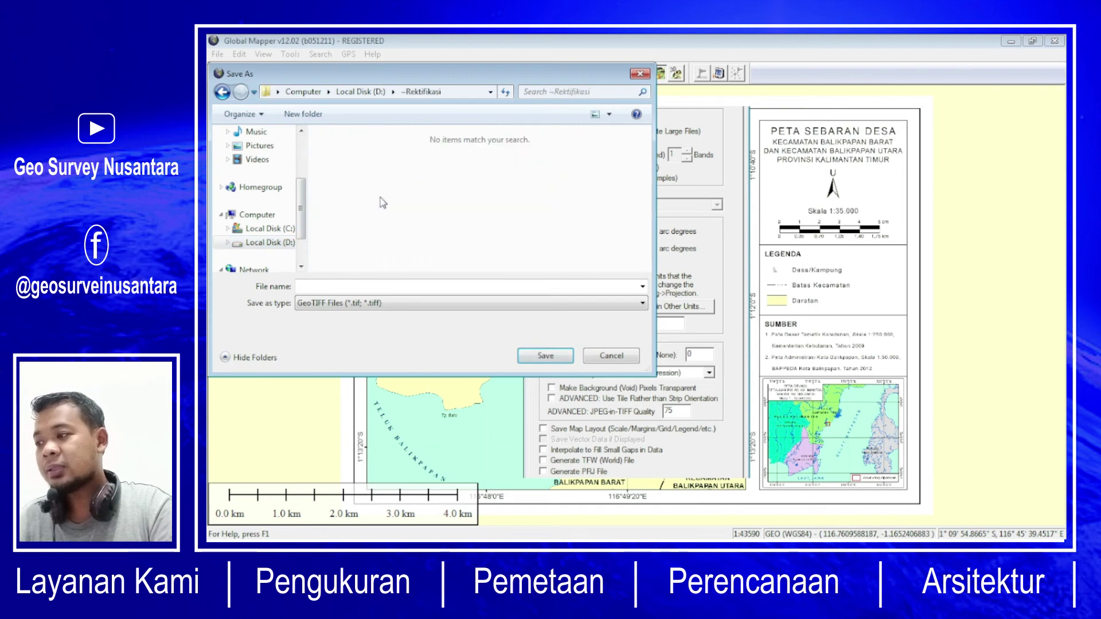
click(404, 281)
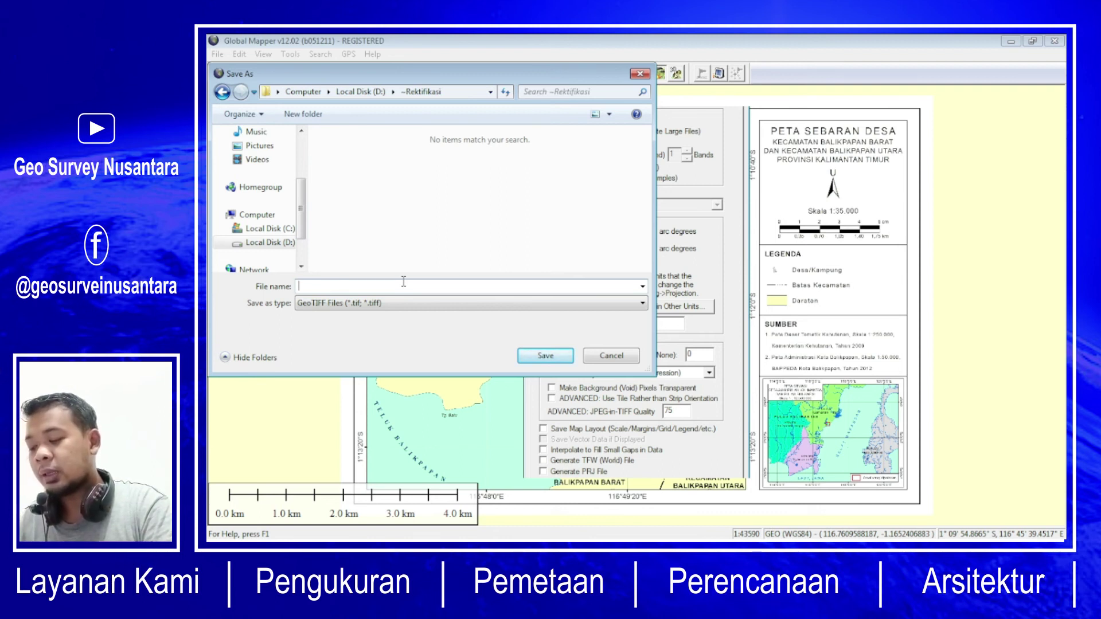
text(G)
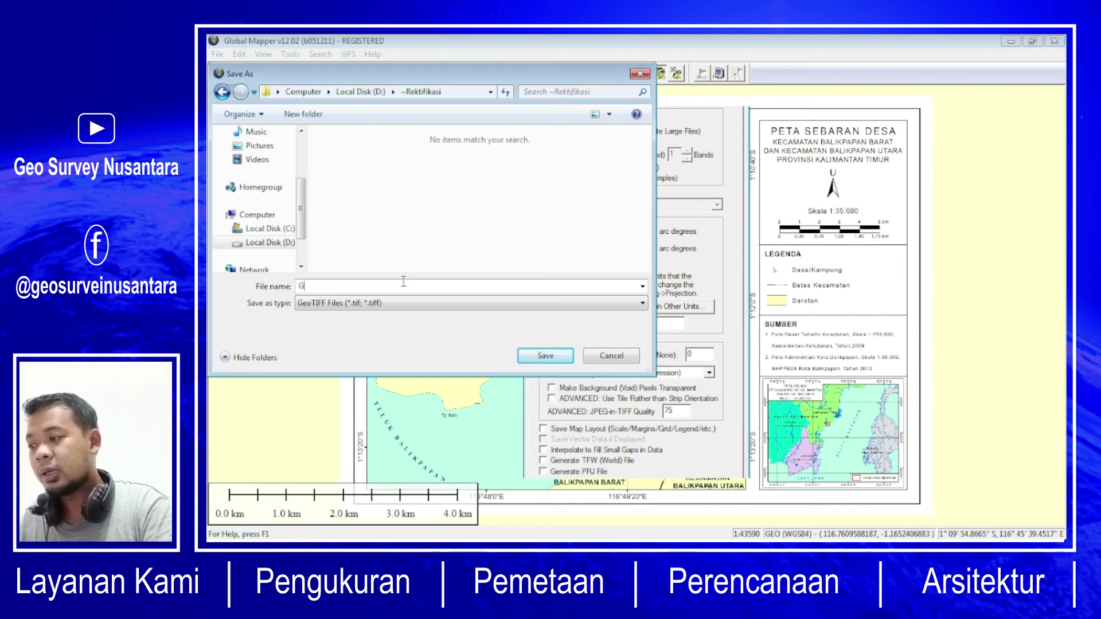
text(eografis)
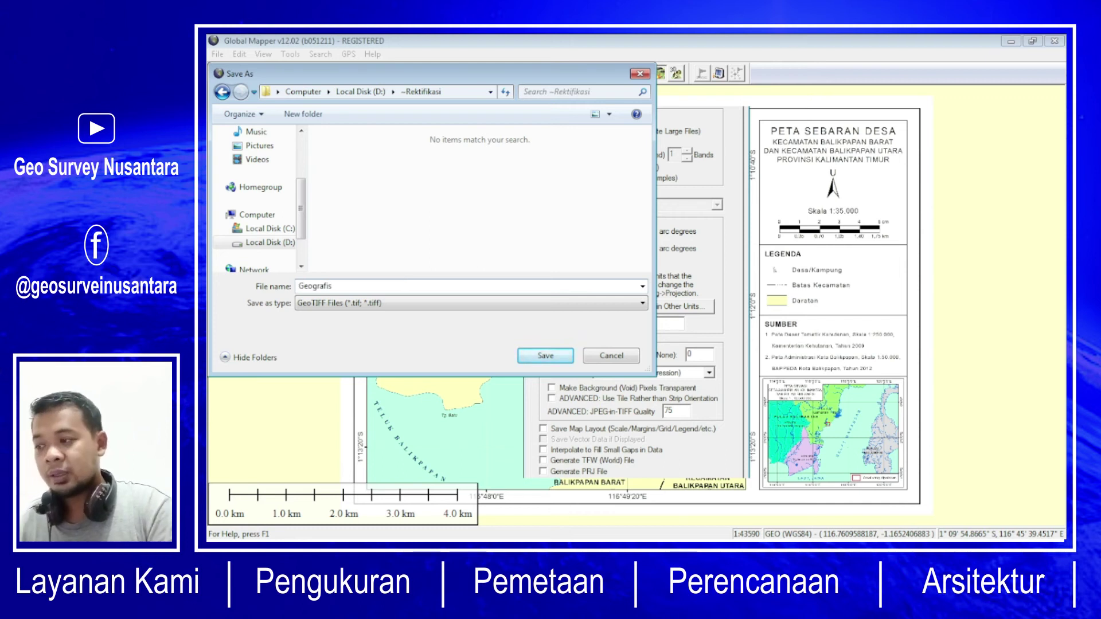
click(561, 362)
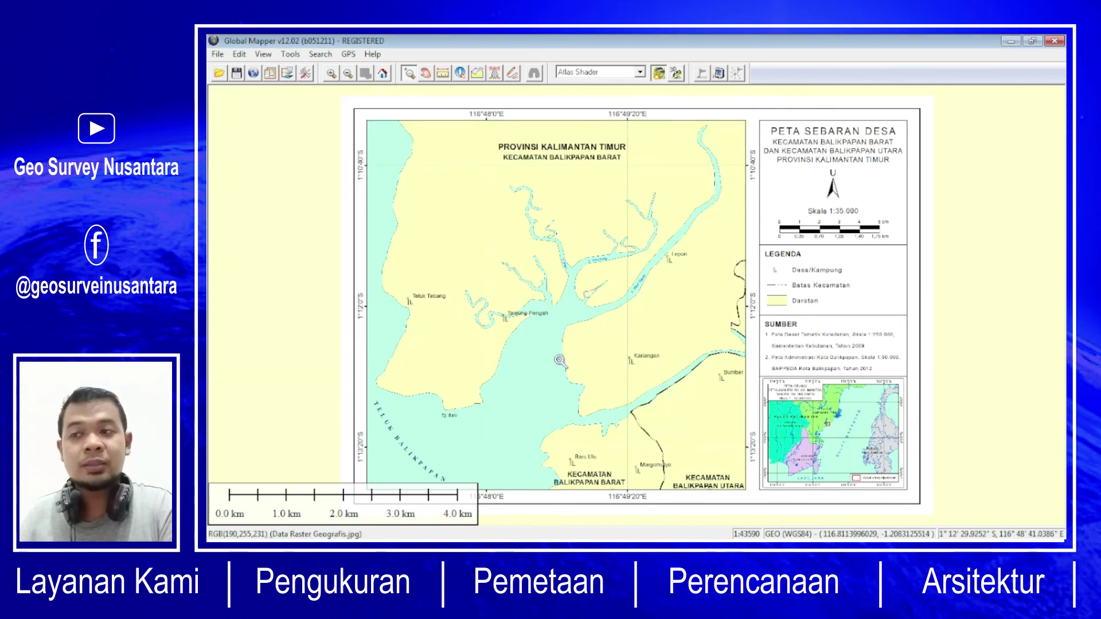
Switch to the ~Rektifikasi folder window in Windows Explorer and locate the exported Geografis TIFF file
key(alt+Tab)
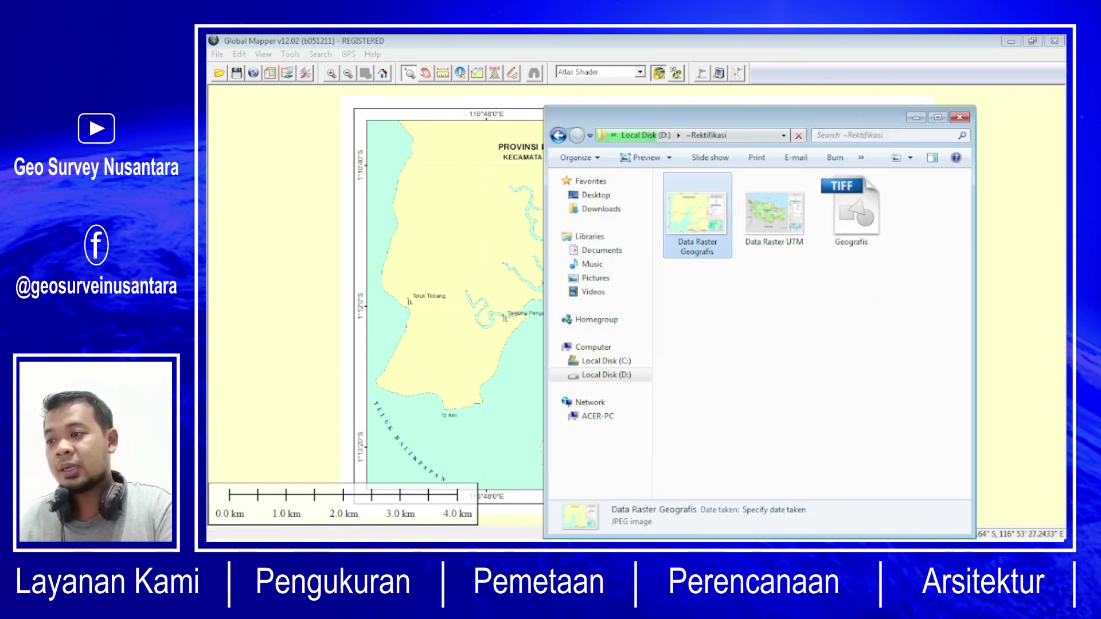
click(804, 318)
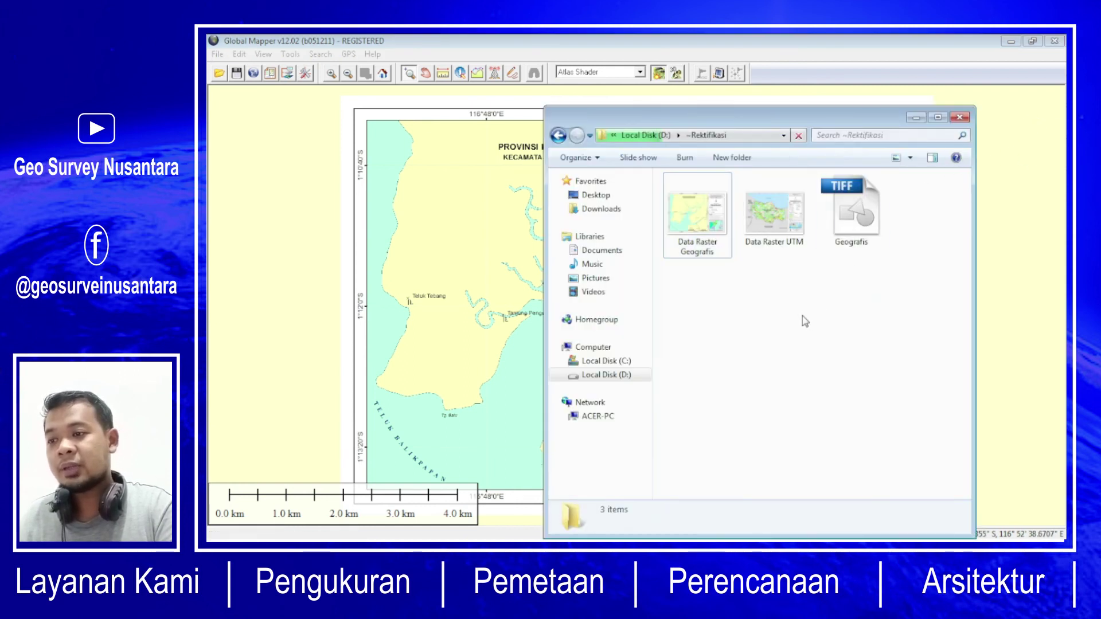
click(844, 238)
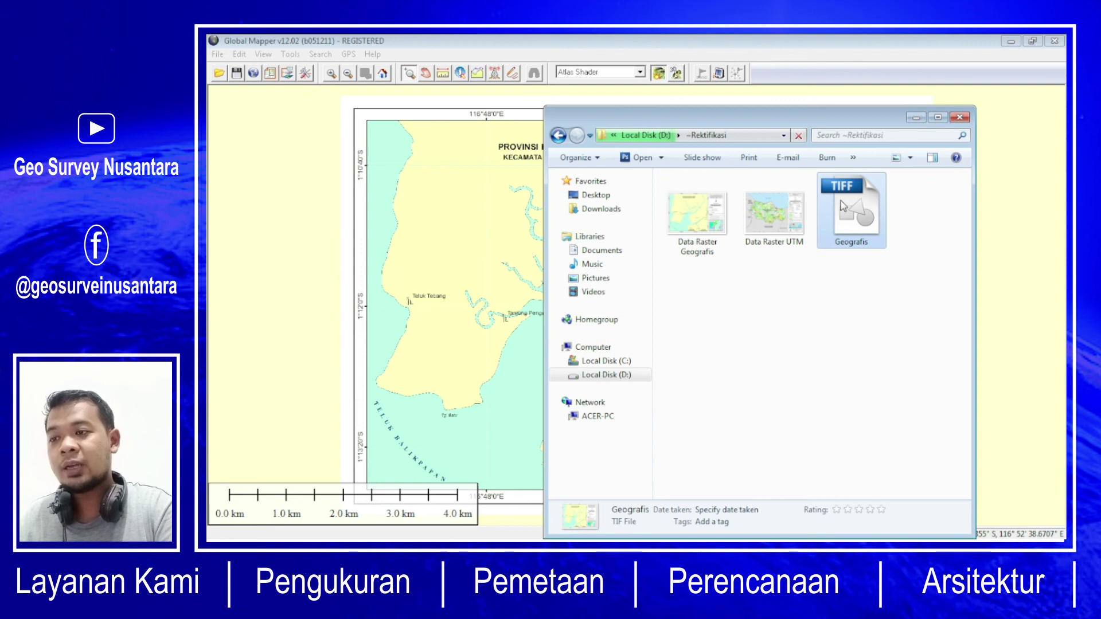
drag(871, 128, 804, 82)
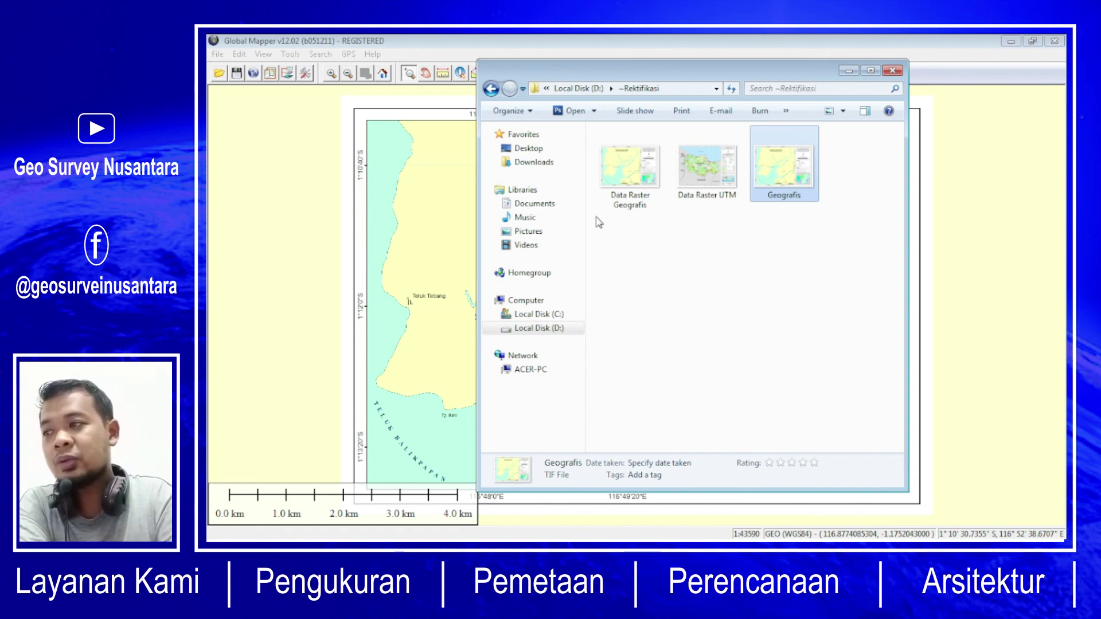
Return to Global Mapper to view the georeferenced map, and switch to the original Data Raster Geografis image in Windows Photo Viewer
click(319, 203)
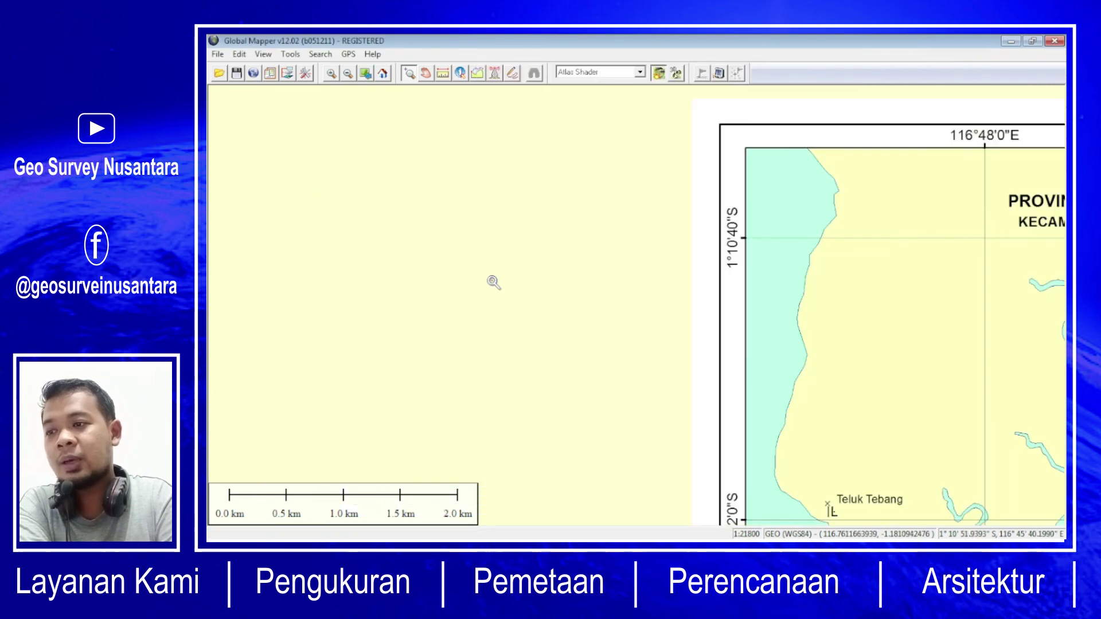
click(790, 307)
key(alt+Tab)
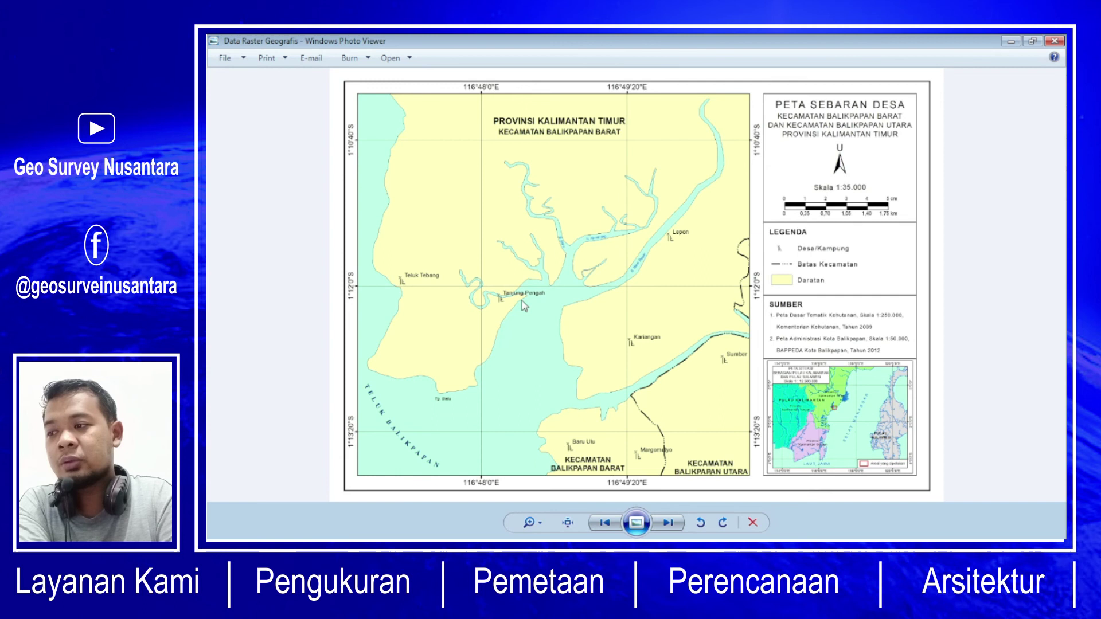